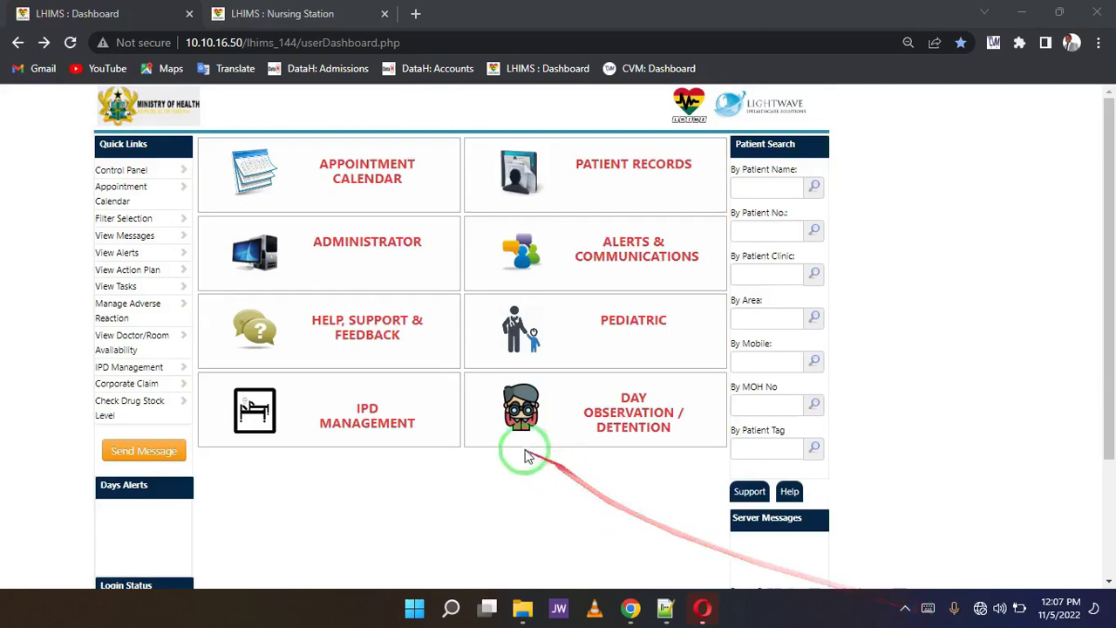
Step: On the Transfer Acceptance page, filter by Ward set to Children's Ward and search
click(358, 402)
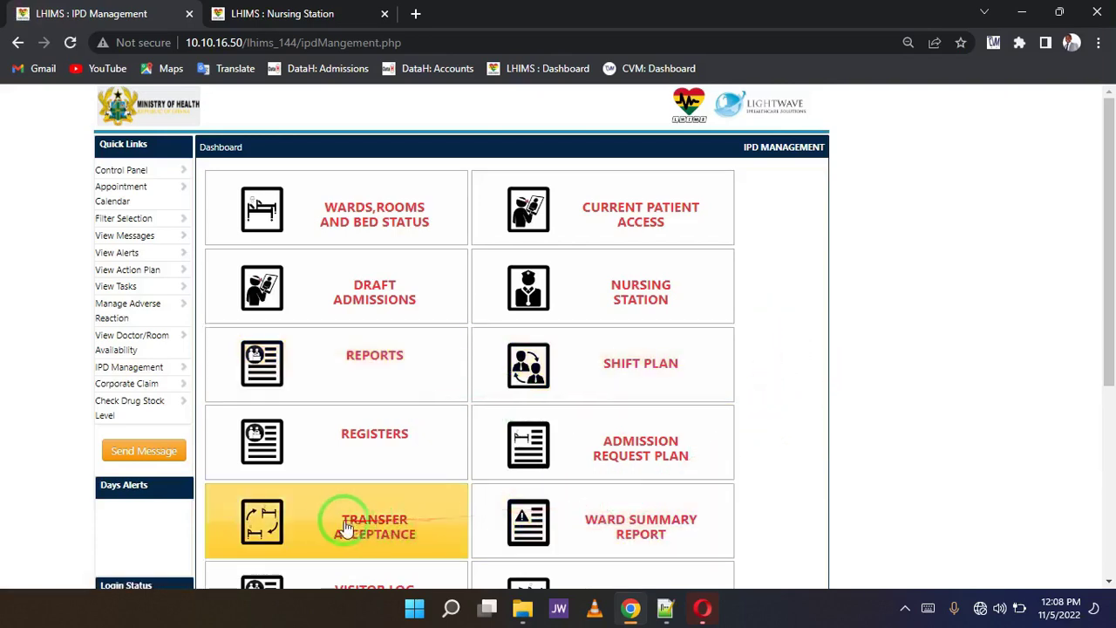
click(382, 525)
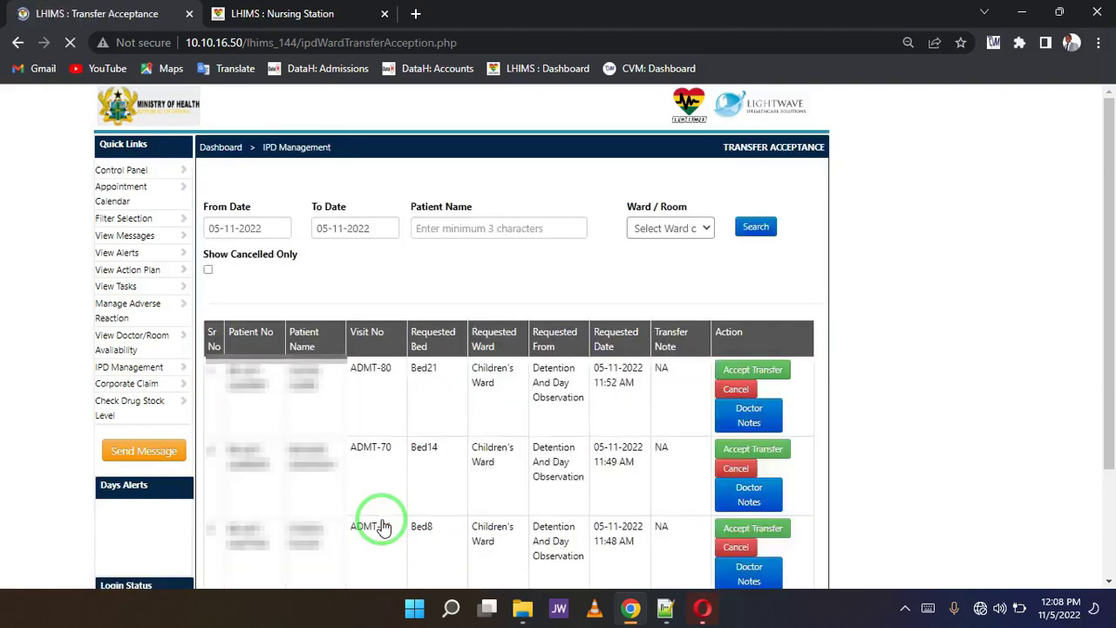
click(685, 232)
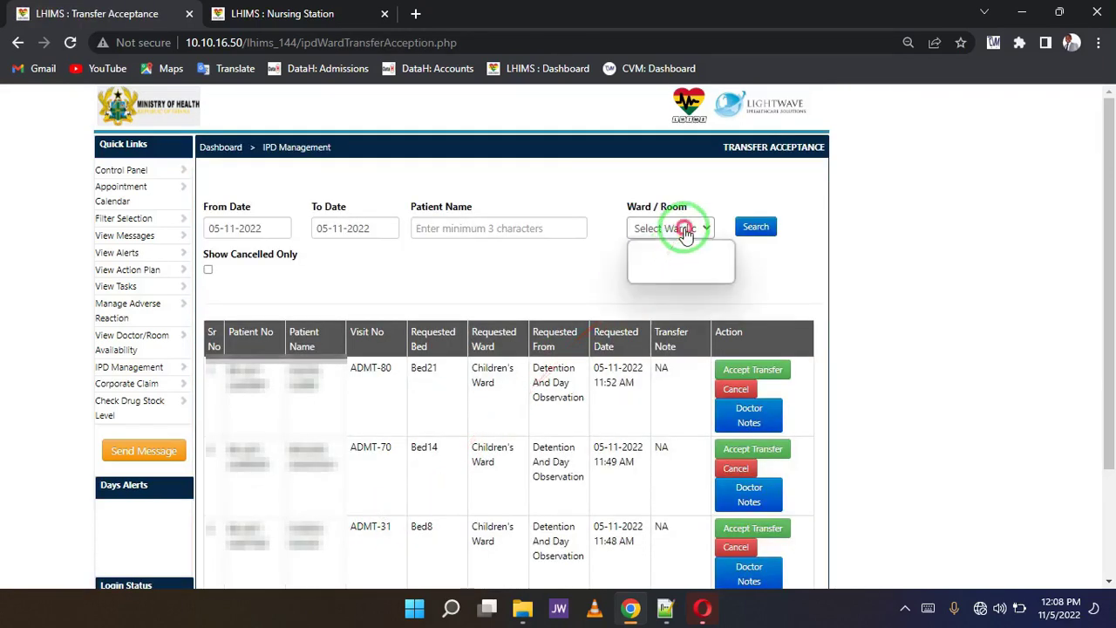
click(653, 260)
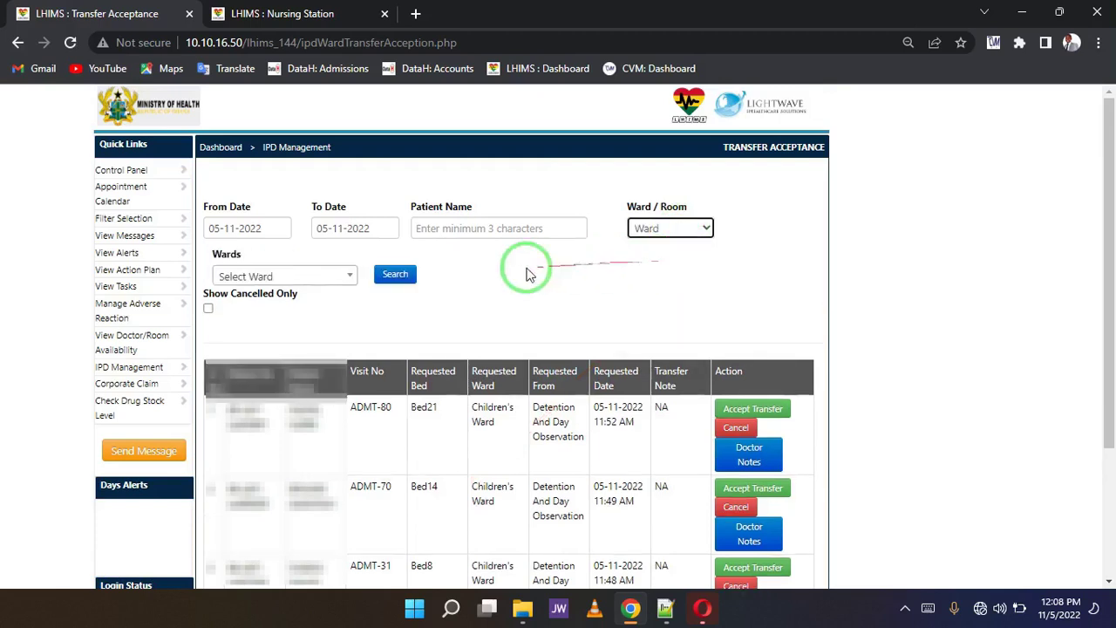
click(331, 277)
click(280, 348)
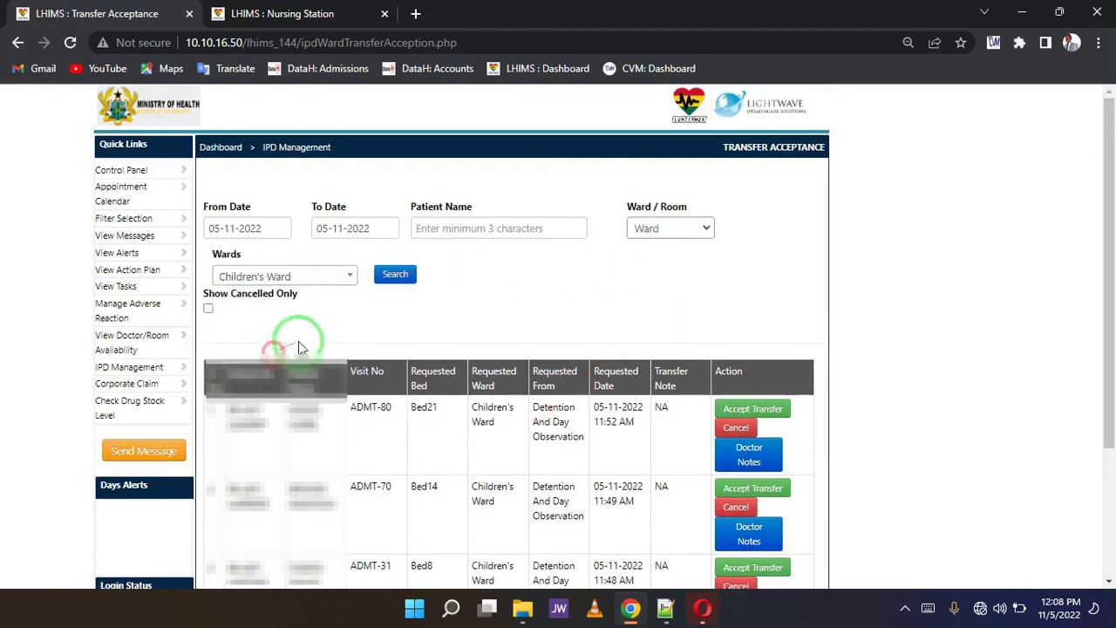
click(391, 278)
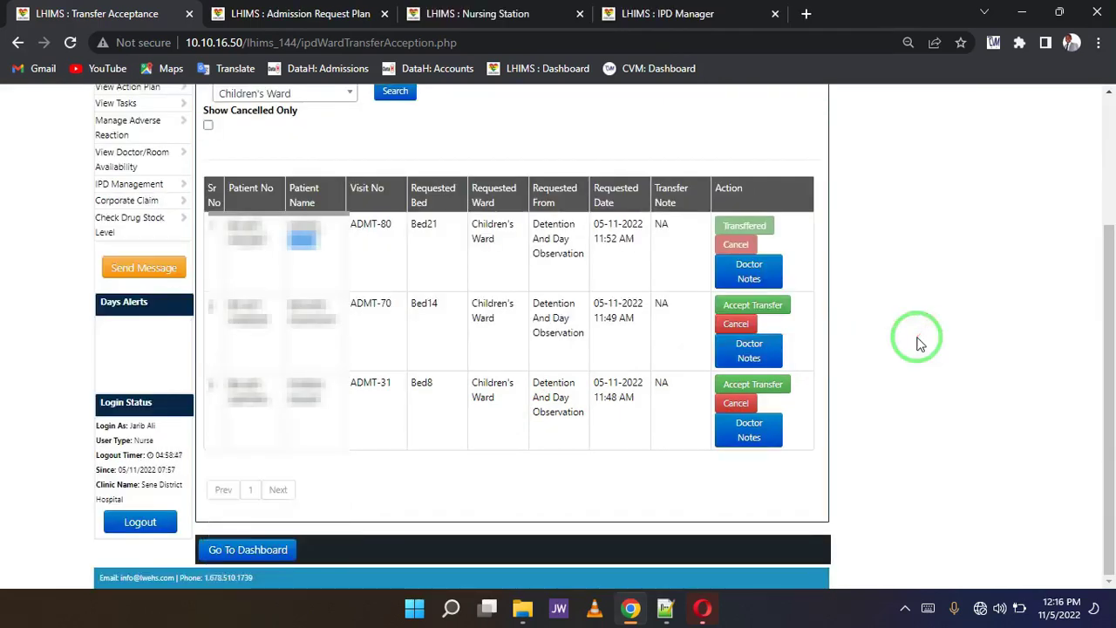
Step: Accept the ADMT-70 patient's transfer request to Bed14 and confirm it
click(396, 259)
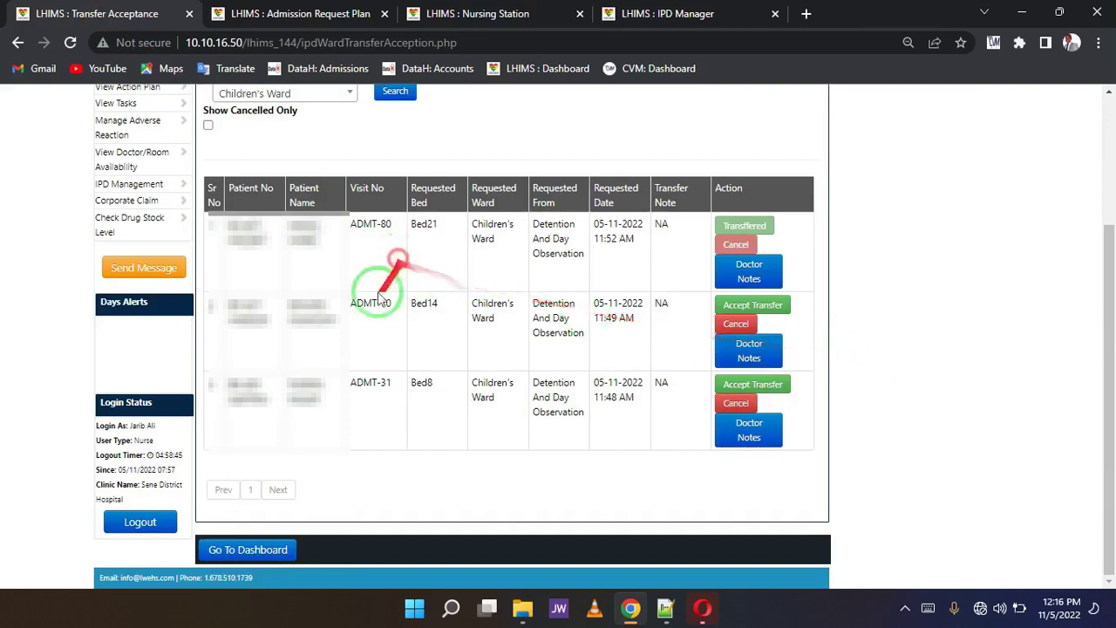
double_click(306, 306)
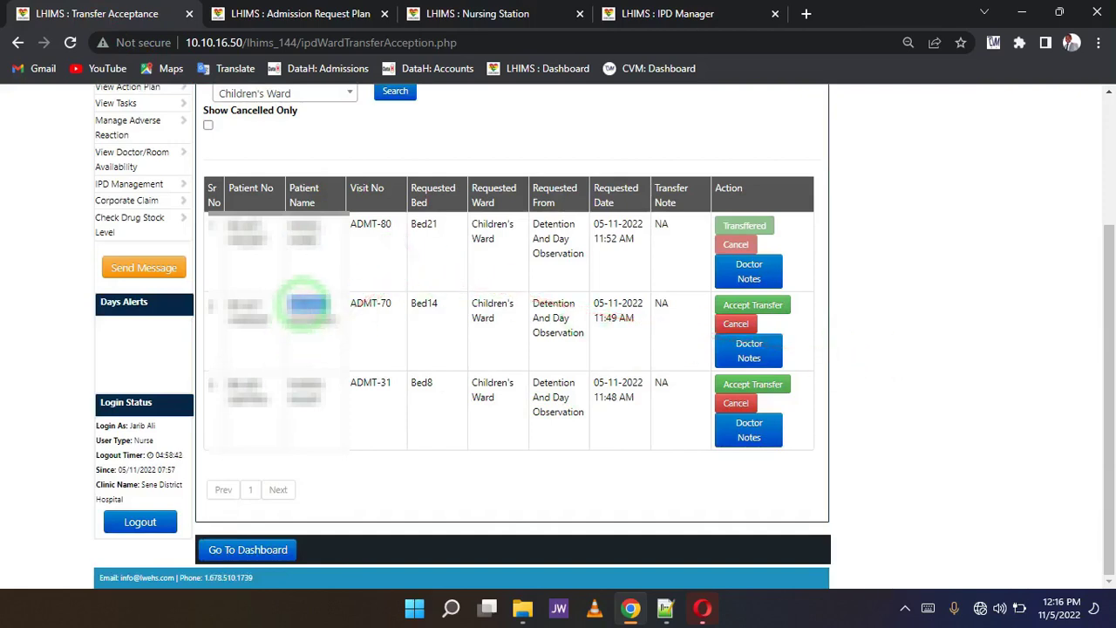
click(752, 305)
click(638, 135)
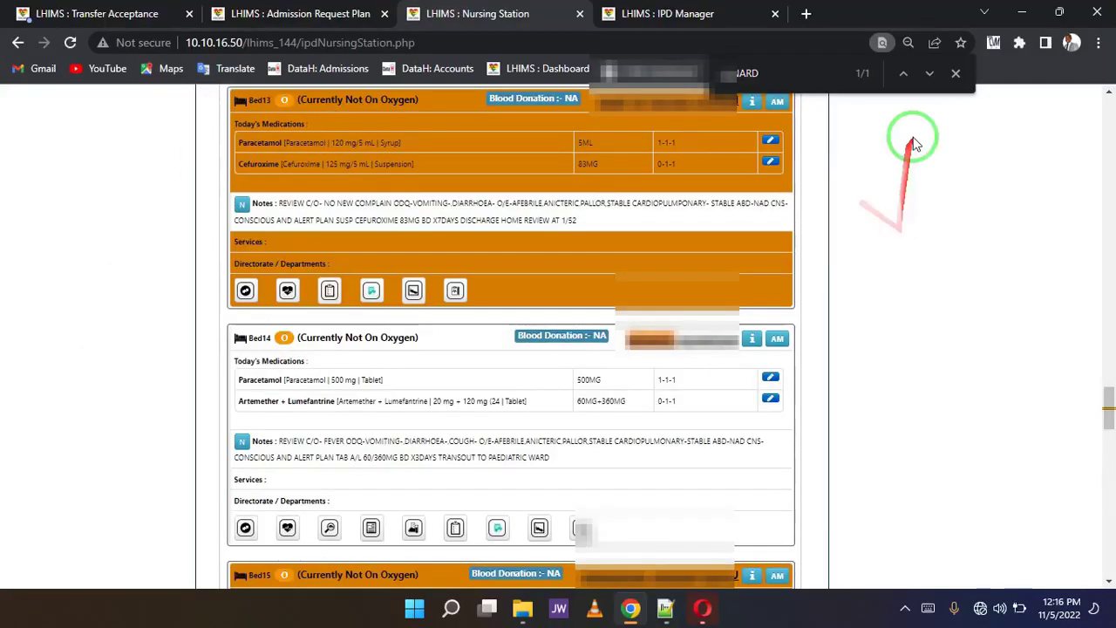
Step: Open Bed14's IPD Manager record, close the duplicate tab, and view Patient Prescription Details
scroll(1110, 403, down, 1)
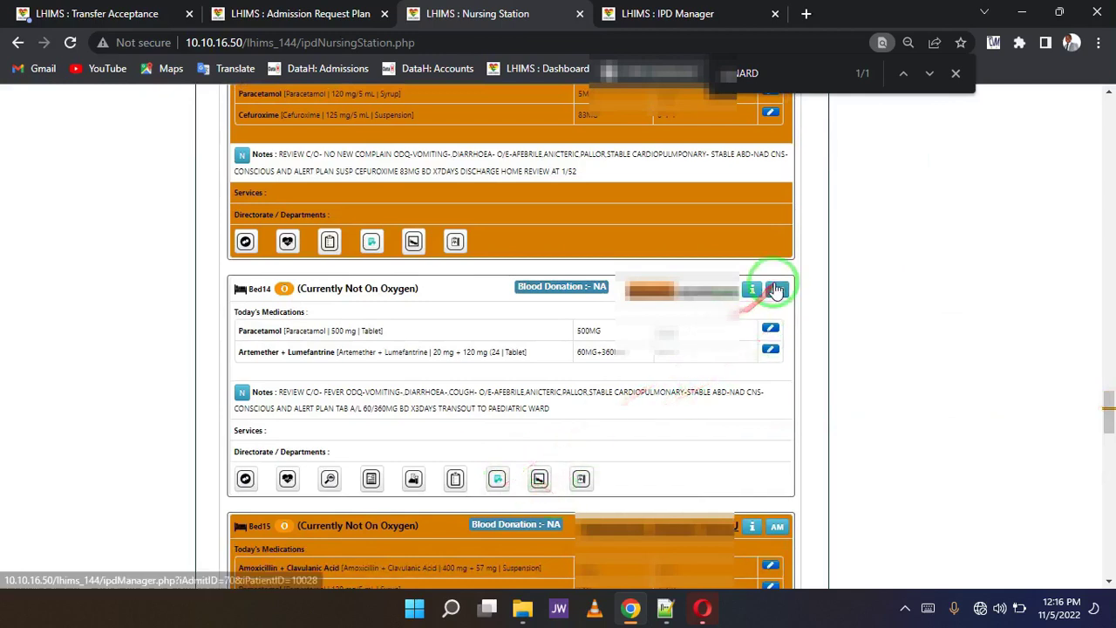
click(777, 288)
click(870, 16)
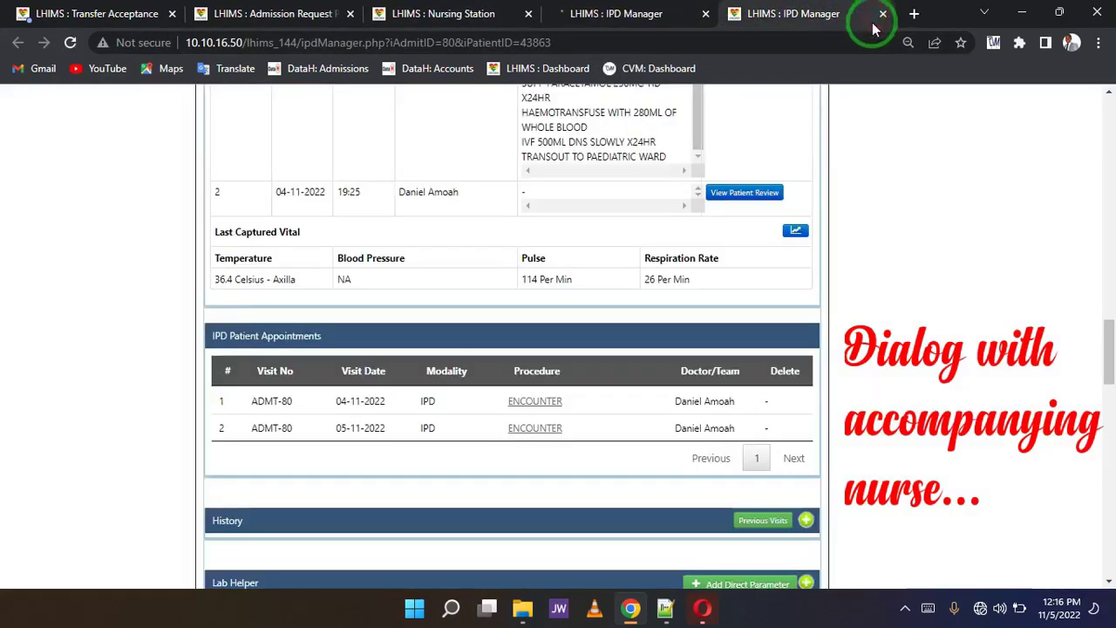
click(882, 14)
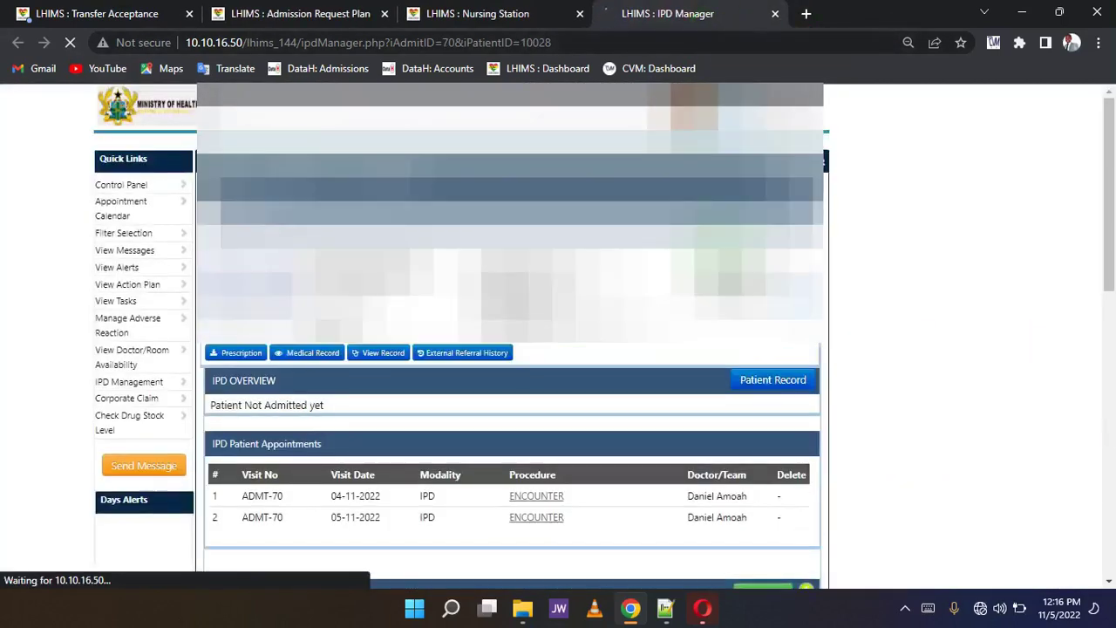
scroll(634, 347, down, 5)
scroll(635, 345, down, 2)
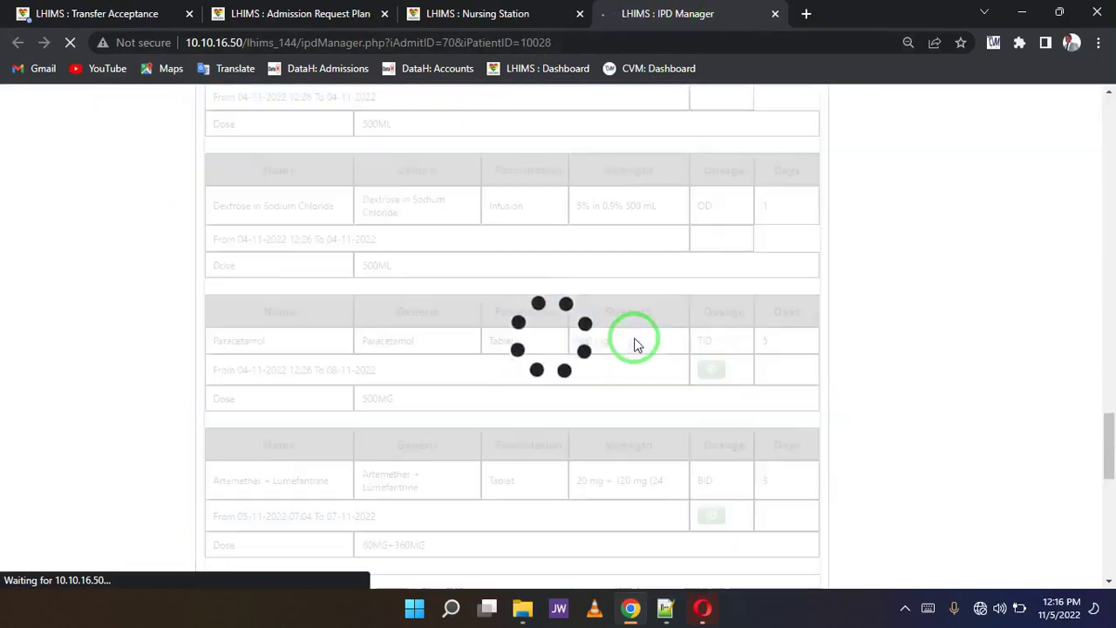
scroll(634, 342, up, 3)
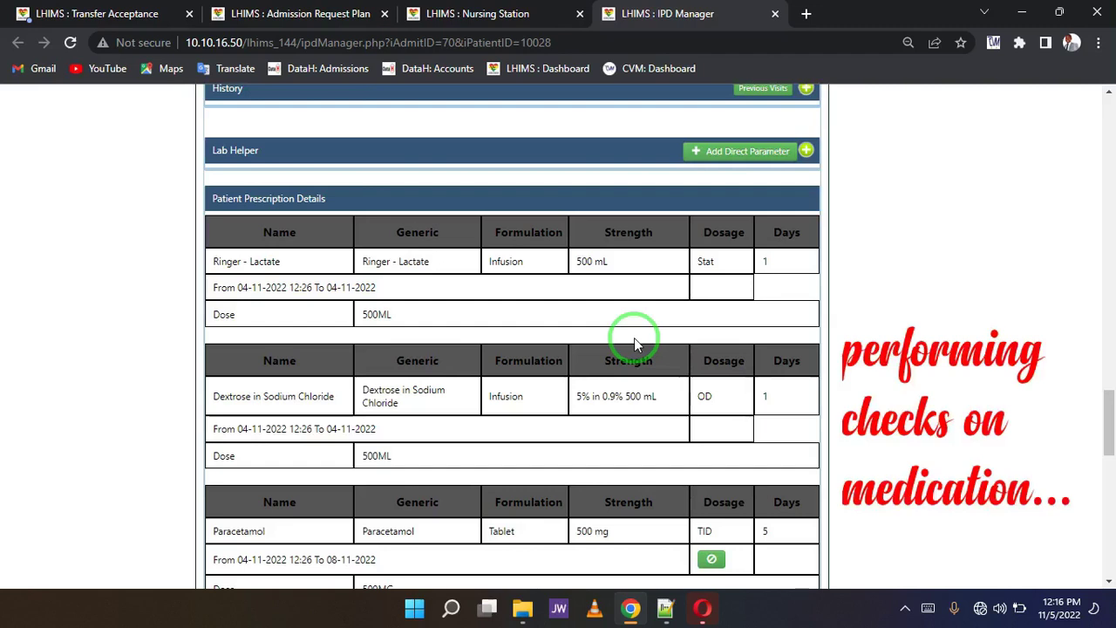
Step: Open Bed14's drug dosage record from Nursing Station and load the 04-11-2022 dosages
click(497, 20)
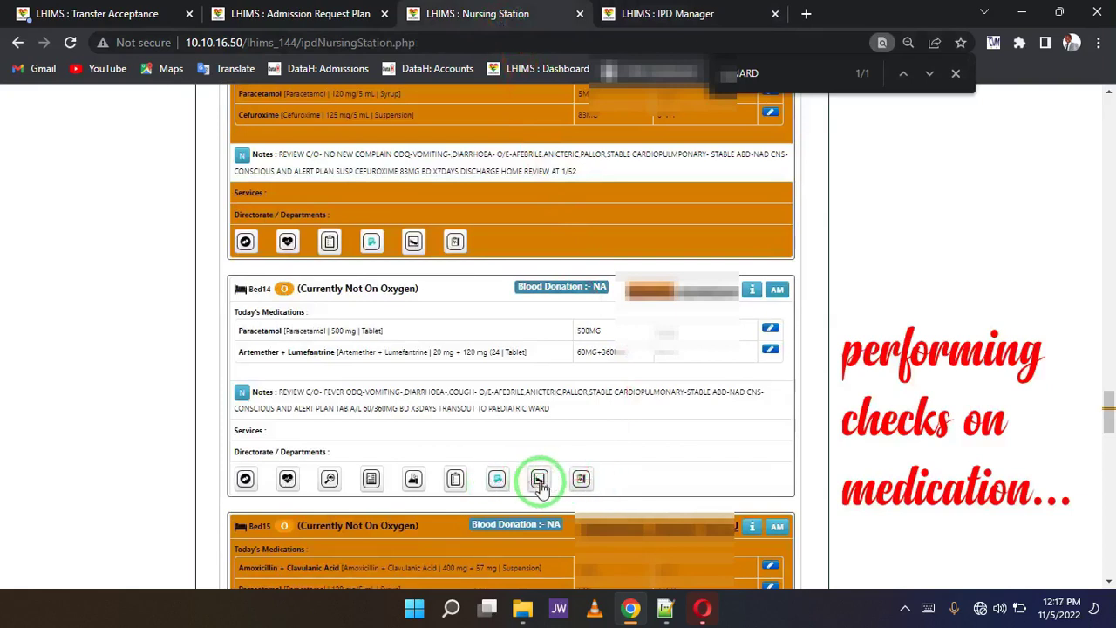
click(771, 329)
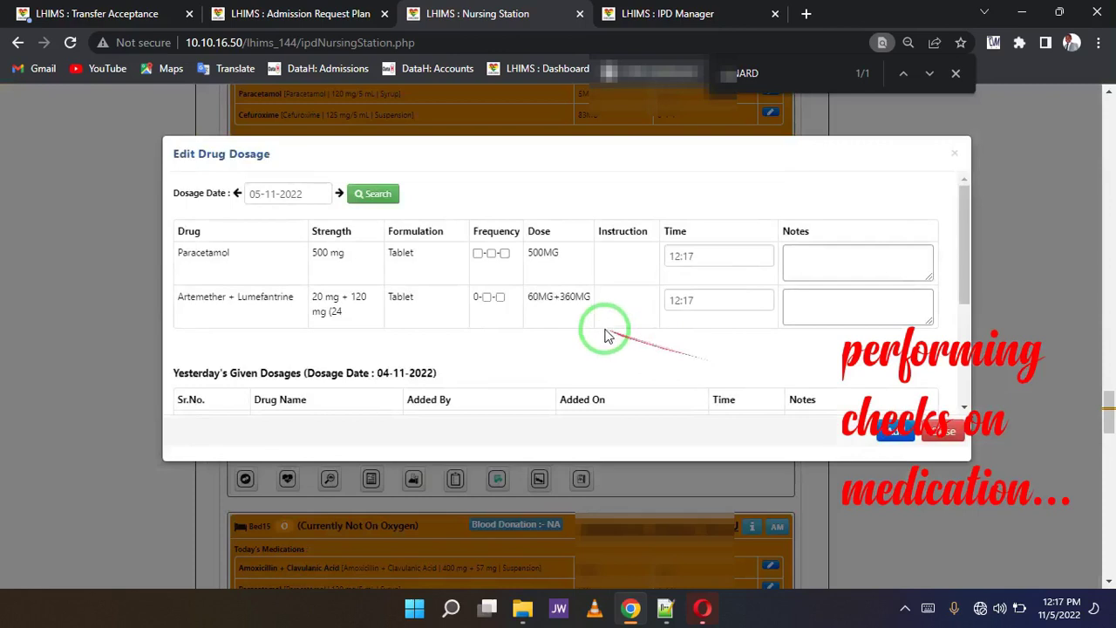
click(500, 297)
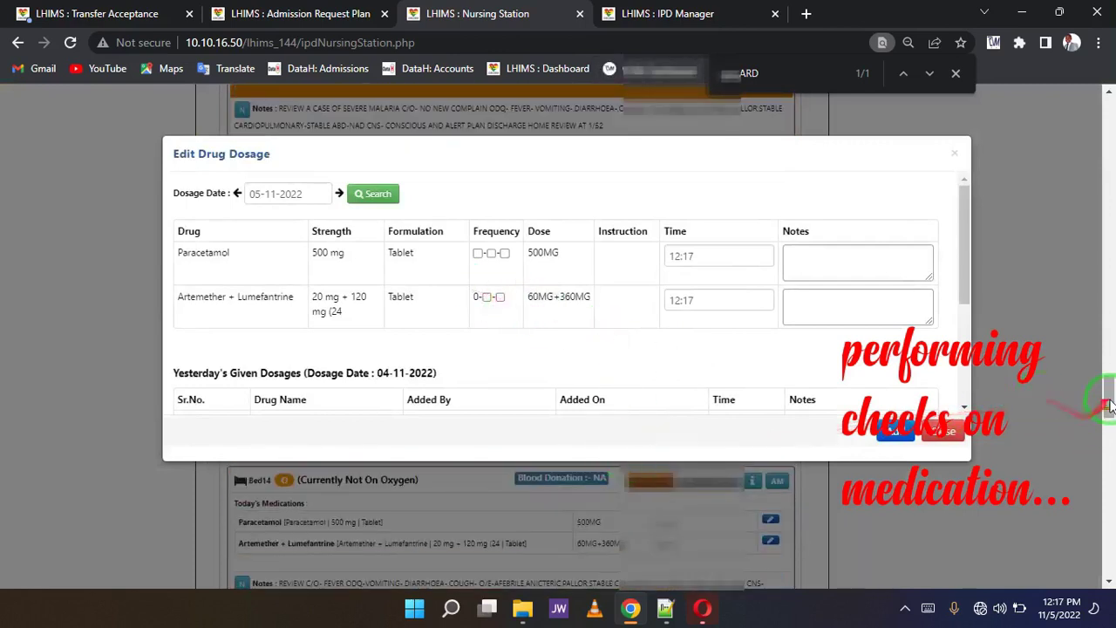
scroll(1107, 394, down, 1)
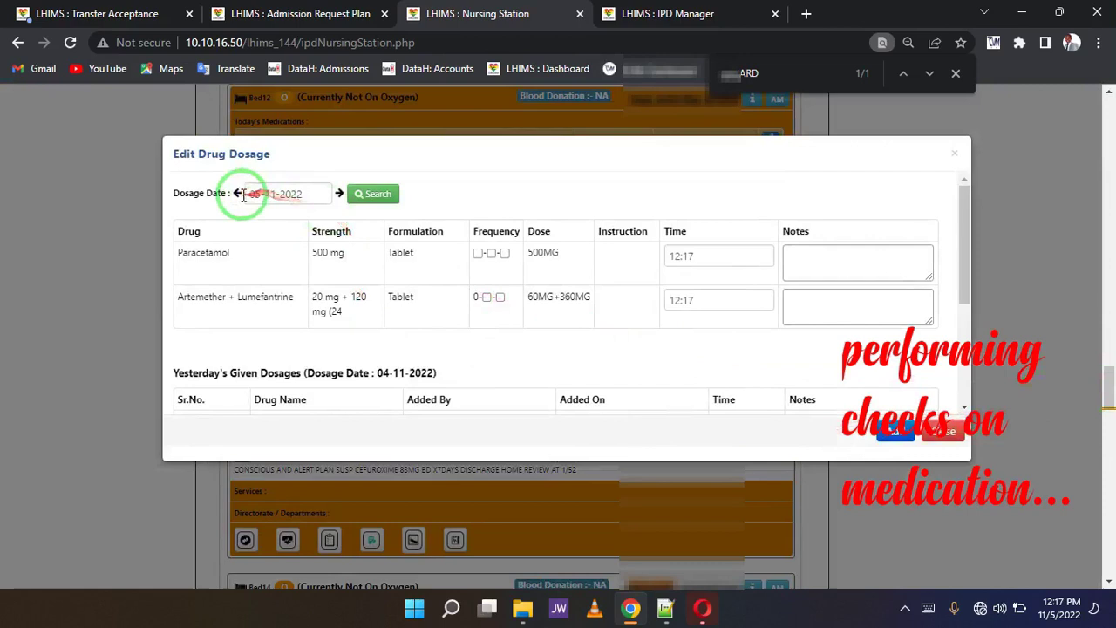
click(237, 192)
click(373, 194)
click(508, 252)
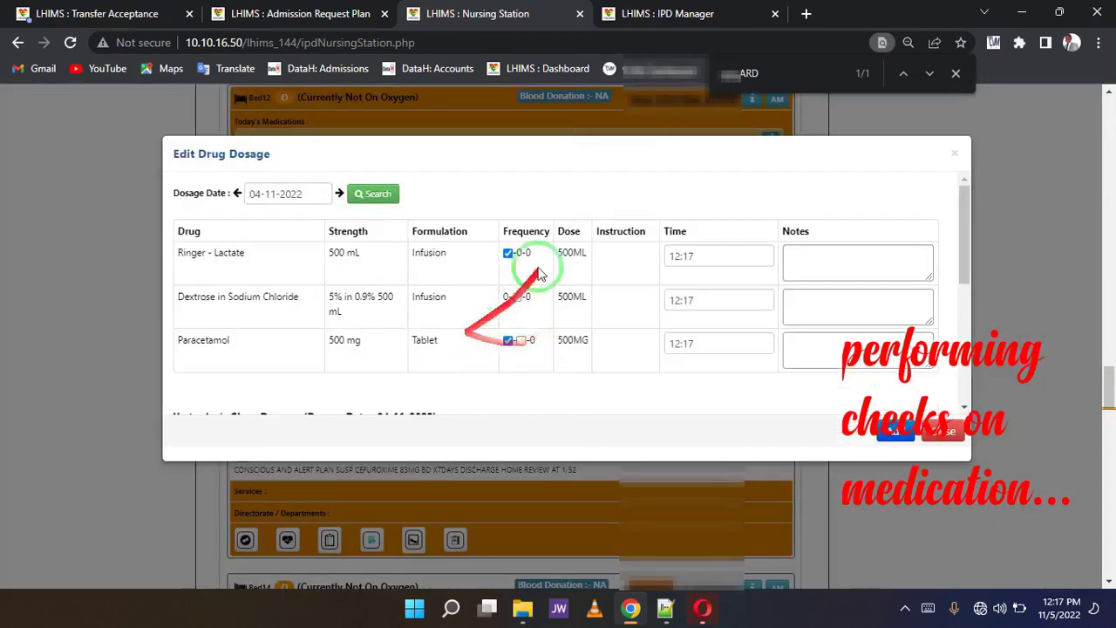
Step: Compare the 04-11-2022 dosages with the prescribed drugs, ending on Admission Diagnosis Details
click(628, 16)
scroll(305, 316, down, 2)
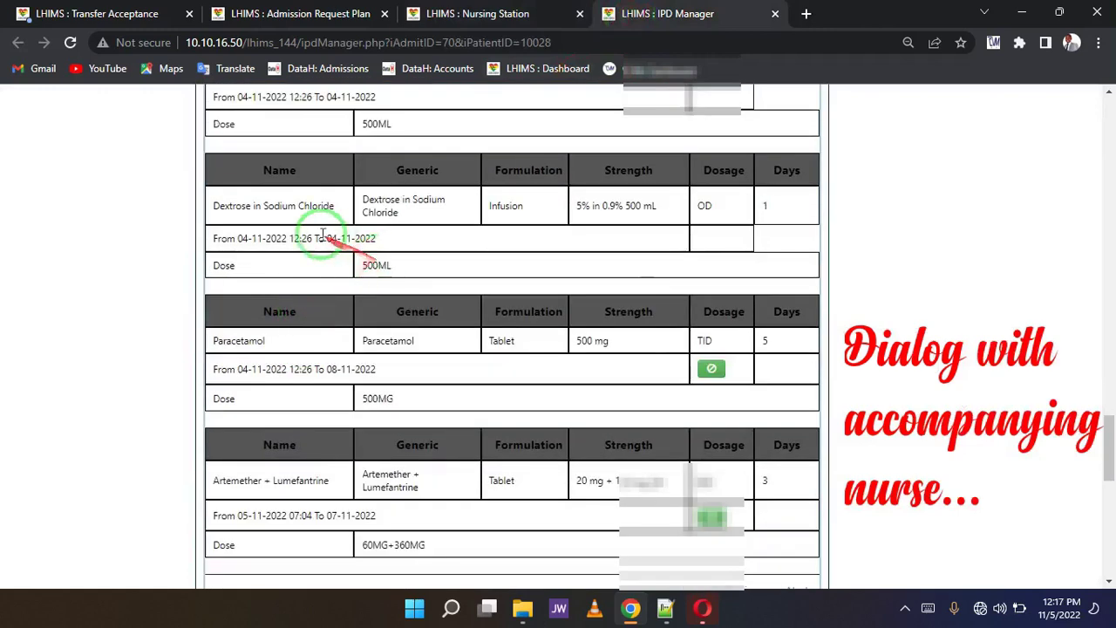
click(449, 19)
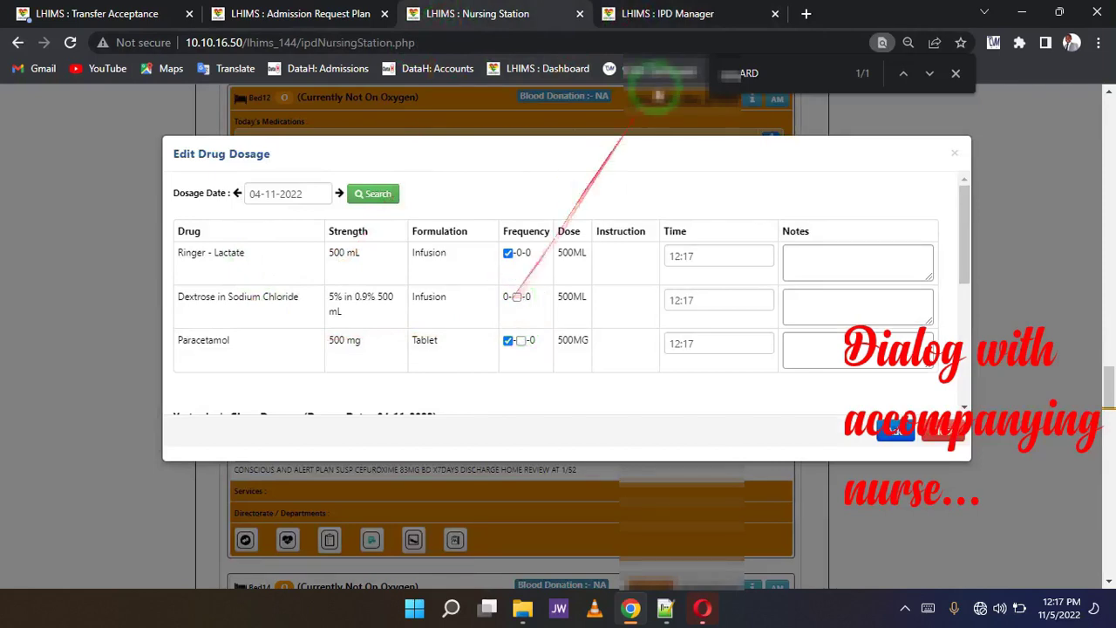
click(649, 16)
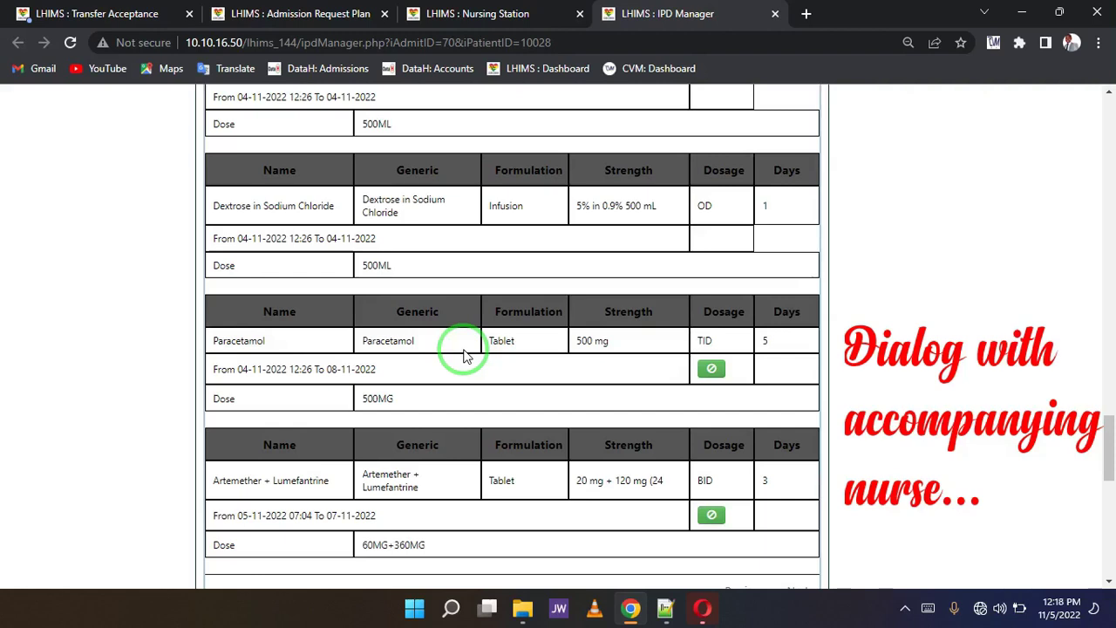
click(513, 14)
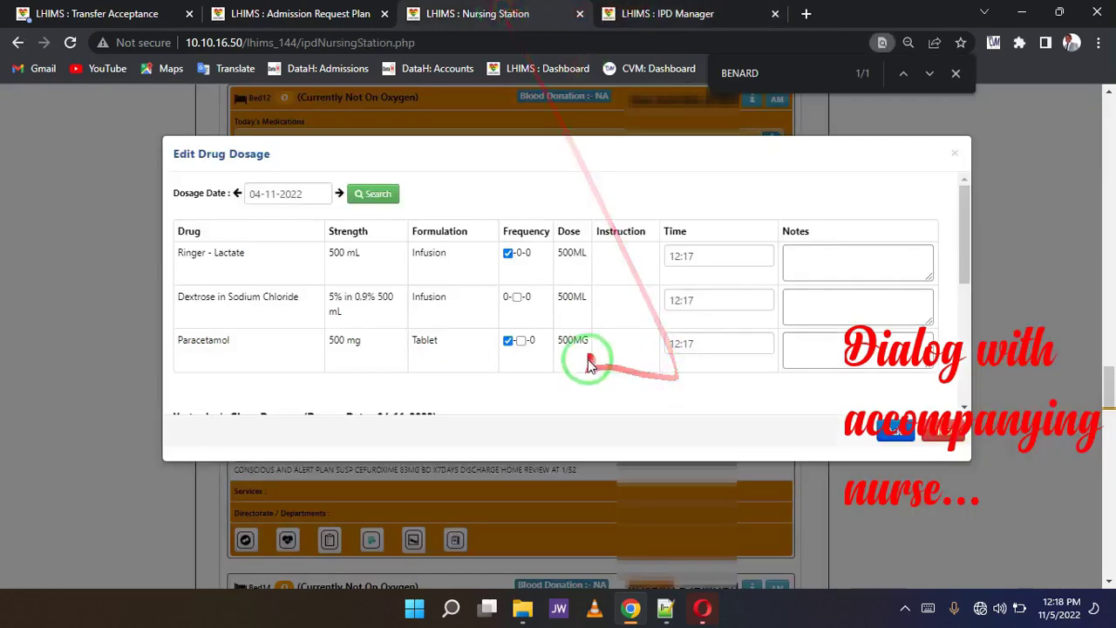
scroll(566, 341, down, 5)
scroll(566, 342, up, 5)
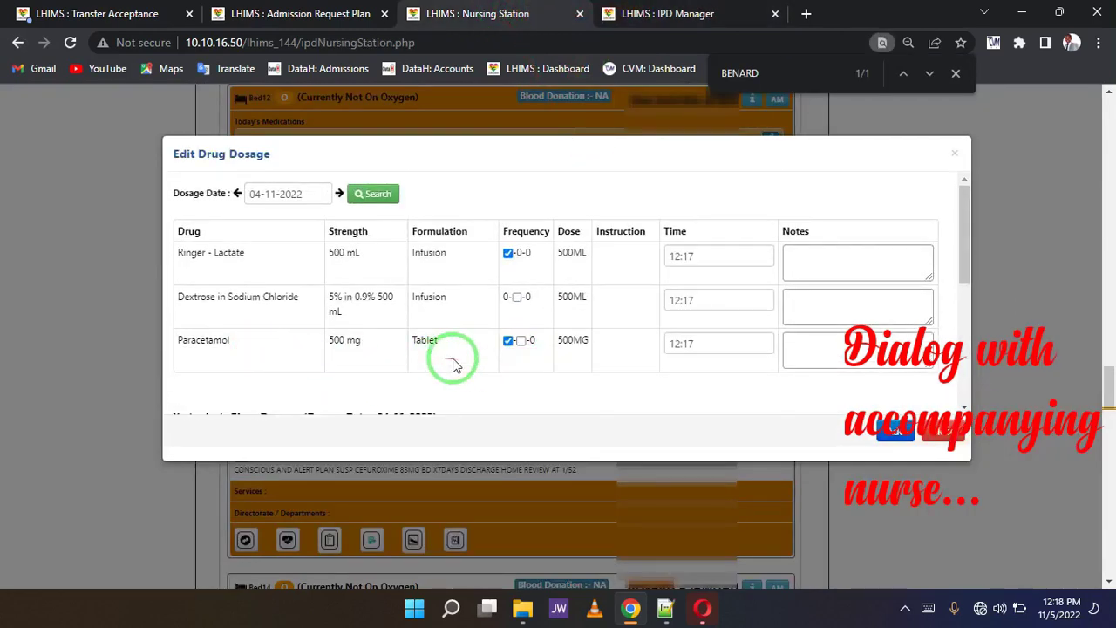
click(646, 14)
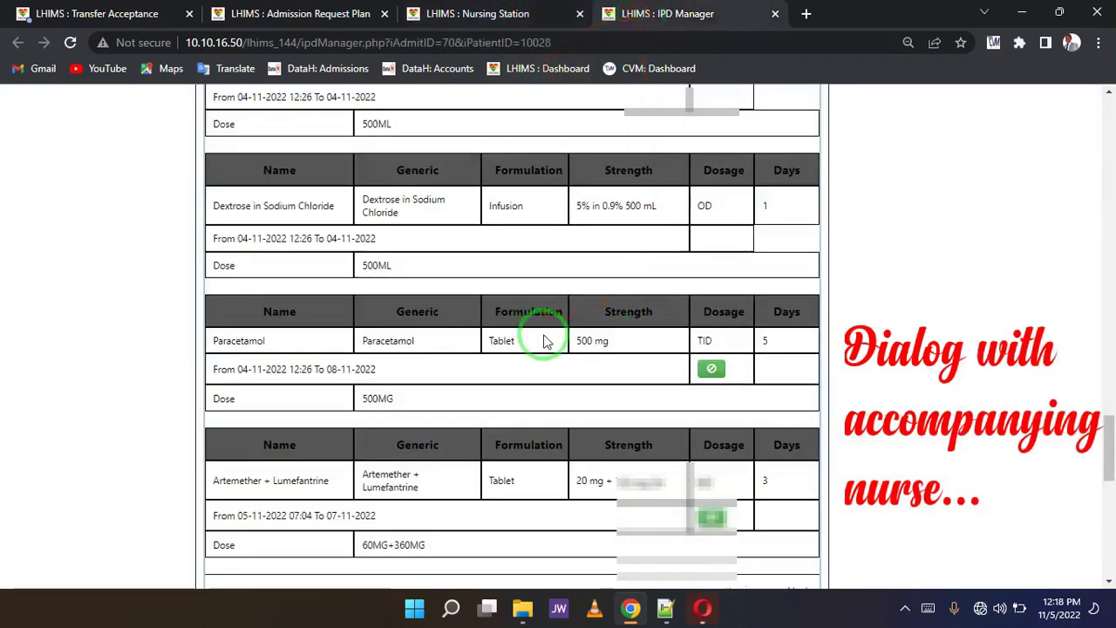
scroll(545, 340, down, 2)
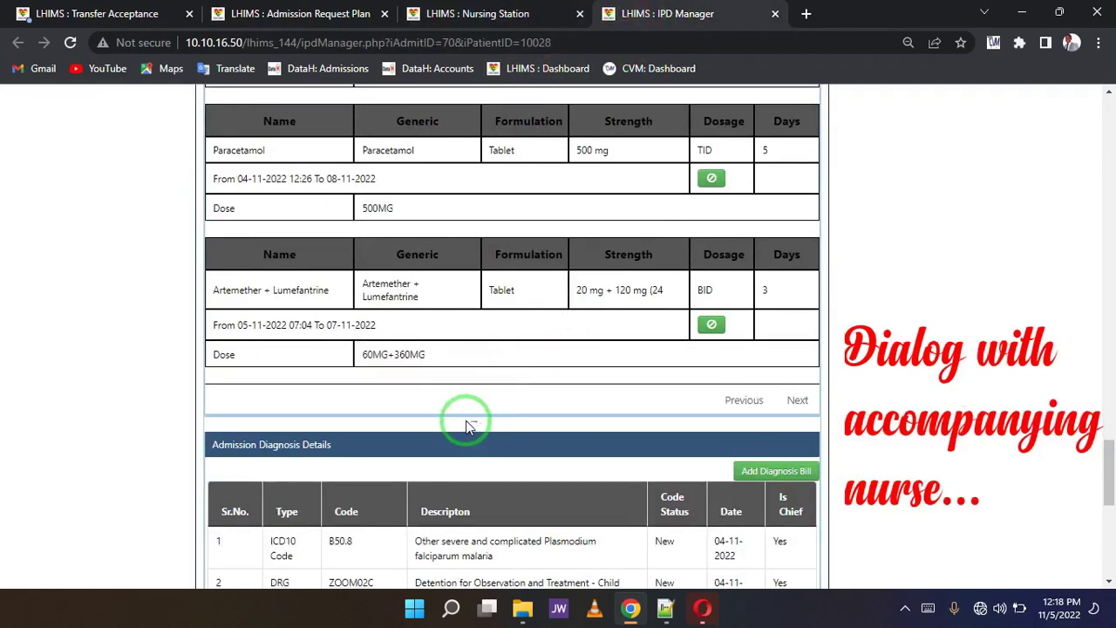
Step: Scroll Bed14's Edit Drug Dosage dialog down to the 04-11-2022 dosage history
click(469, 14)
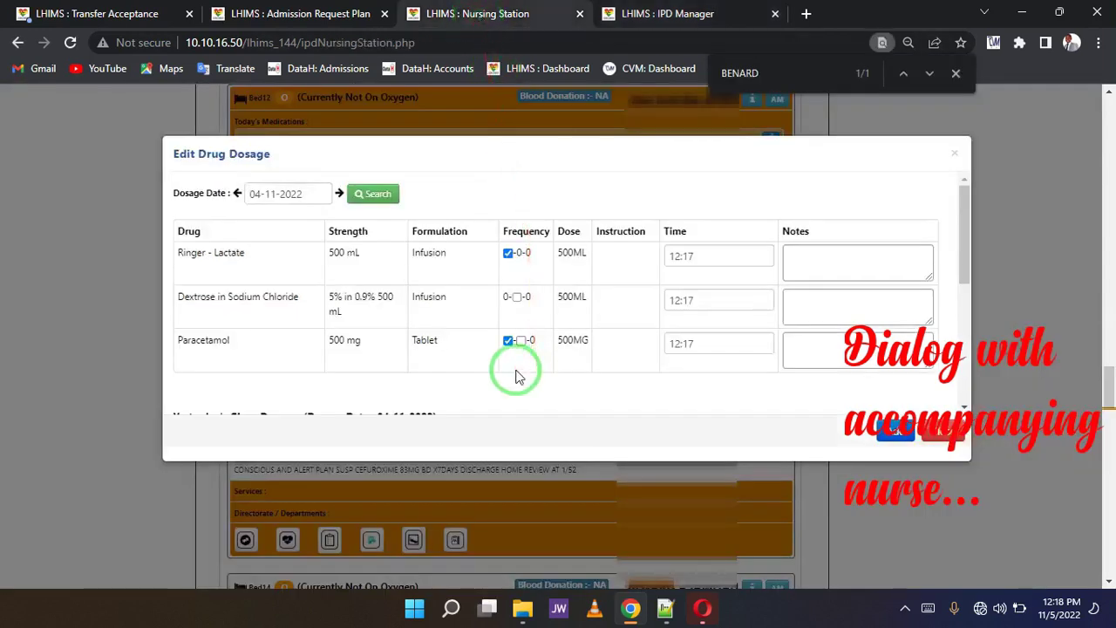
scroll(515, 377, down, 5)
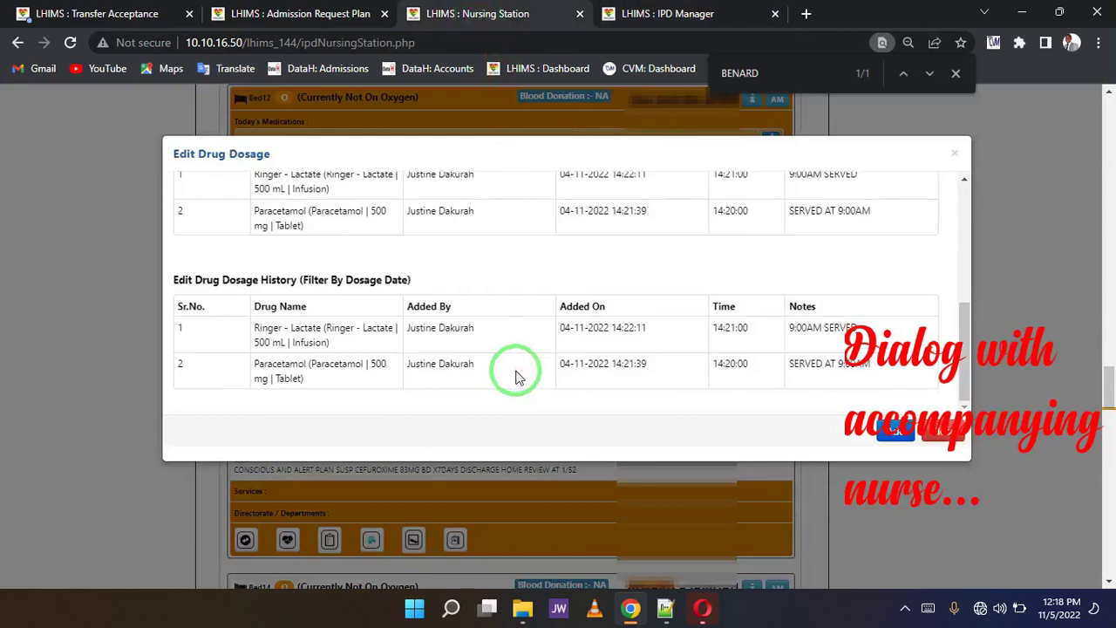
scroll(724, 397, up, 3)
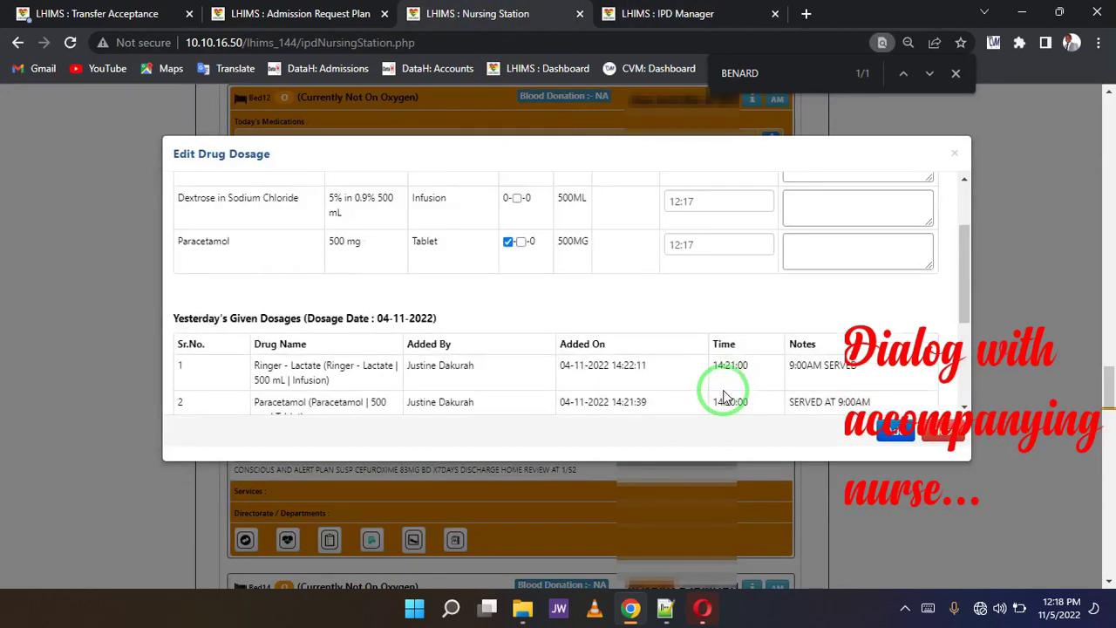
scroll(724, 396, down, 3)
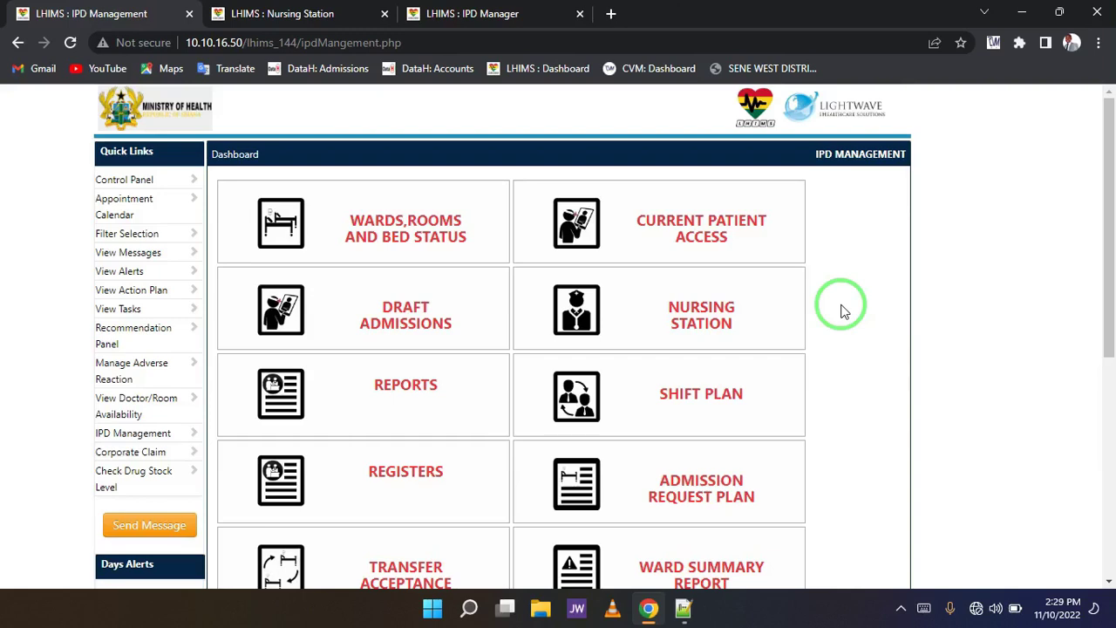
Step: Open the Nursing Station tile to show the Children's Ward patients and medications
click(698, 323)
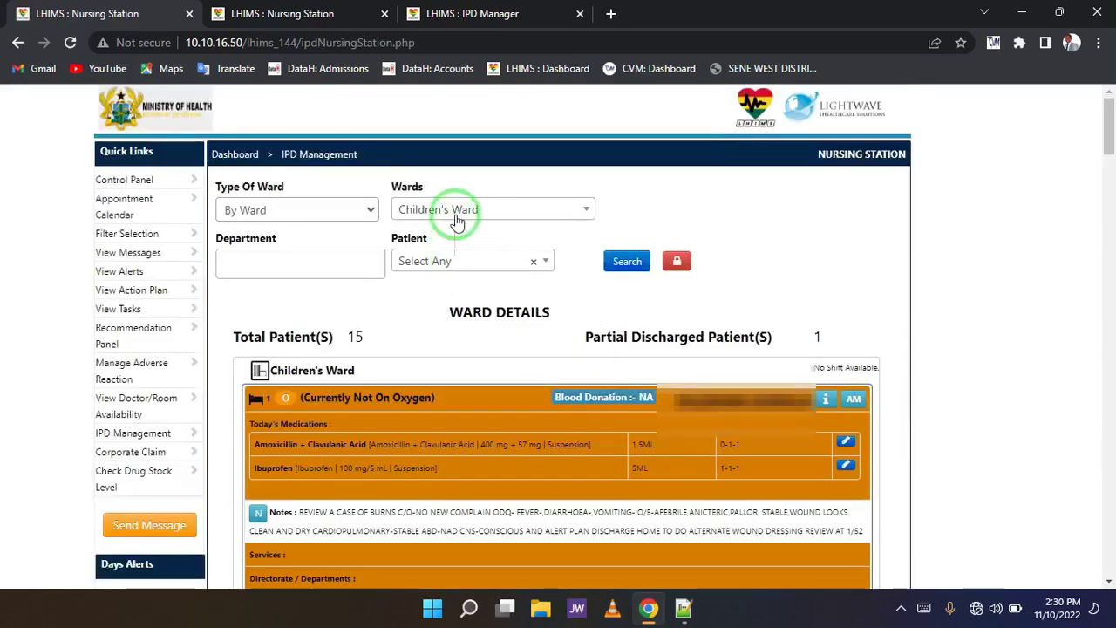
Step: With Type Of Ward kept as By Ward, load the Detention And Day Observation ward
mouse_move(272, 212)
mouse_down()
mouse_move(568, 206)
mouse_move(391, 235)
mouse_up()
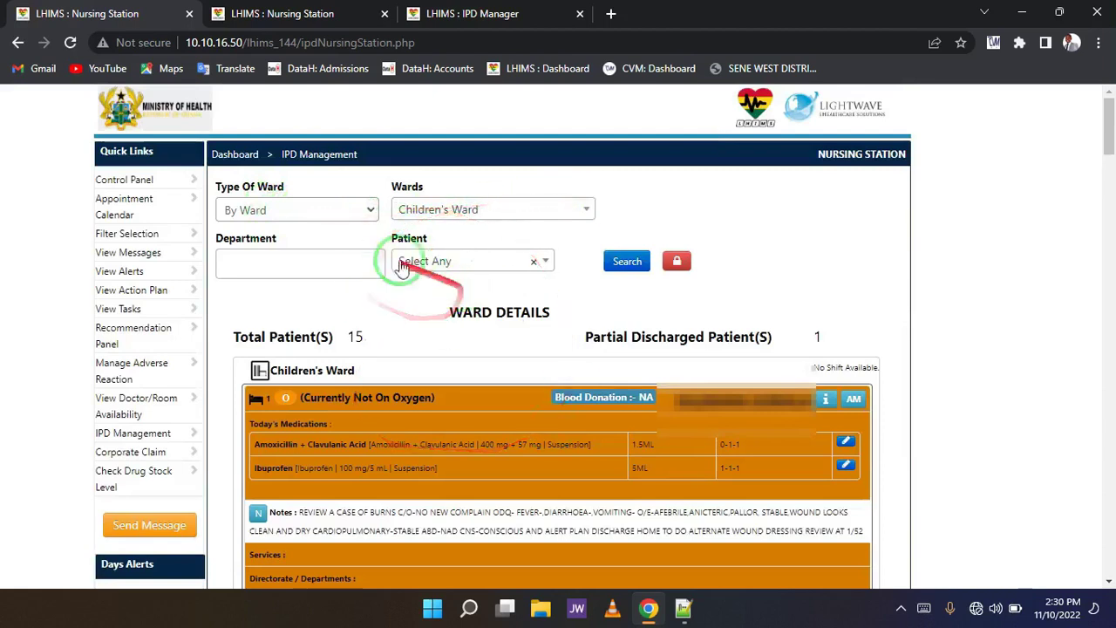
click(321, 218)
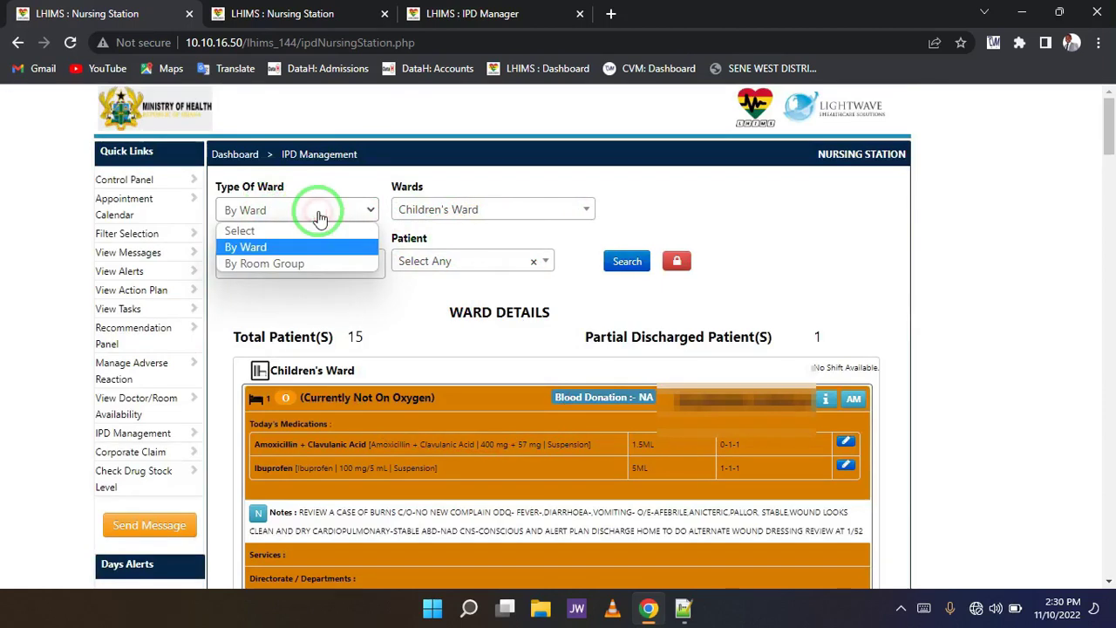
click(284, 247)
drag(281, 241, 478, 211)
click(478, 212)
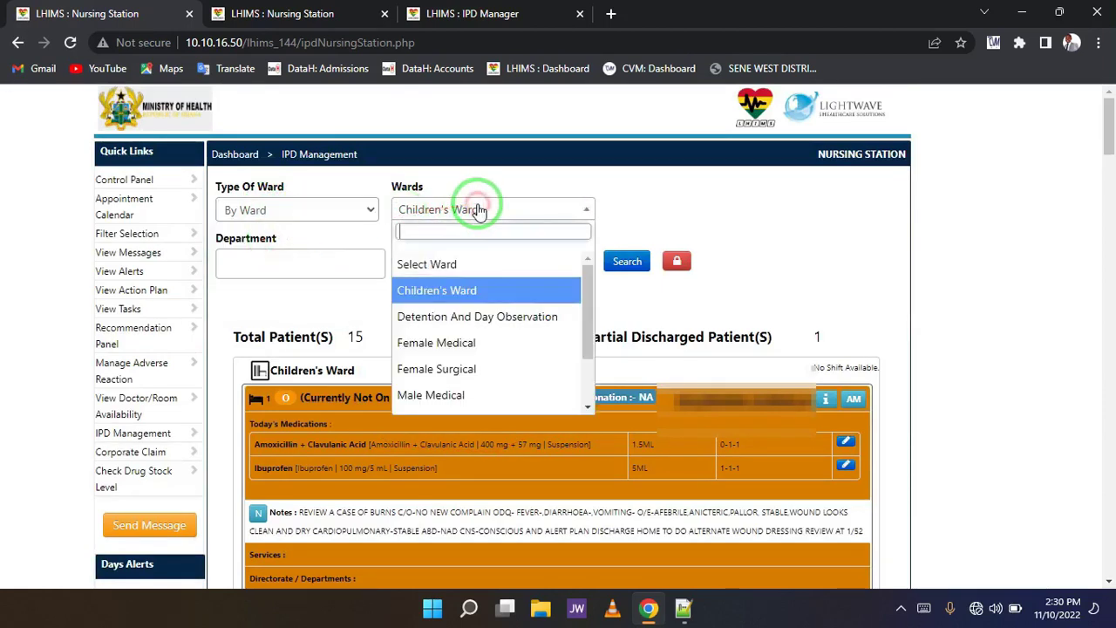
click(471, 316)
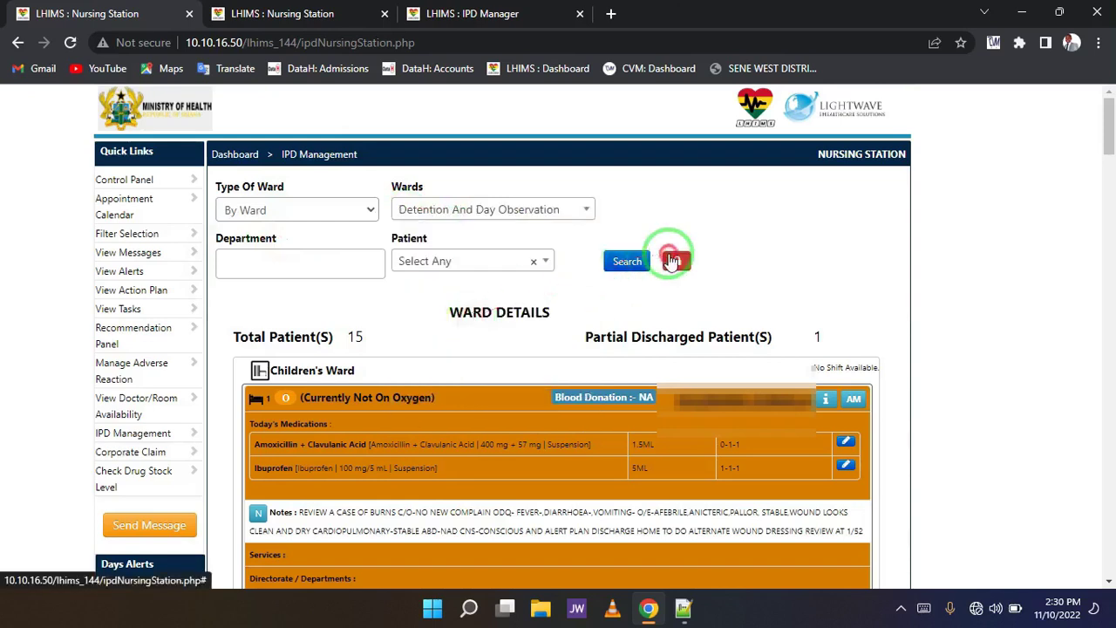
click(672, 262)
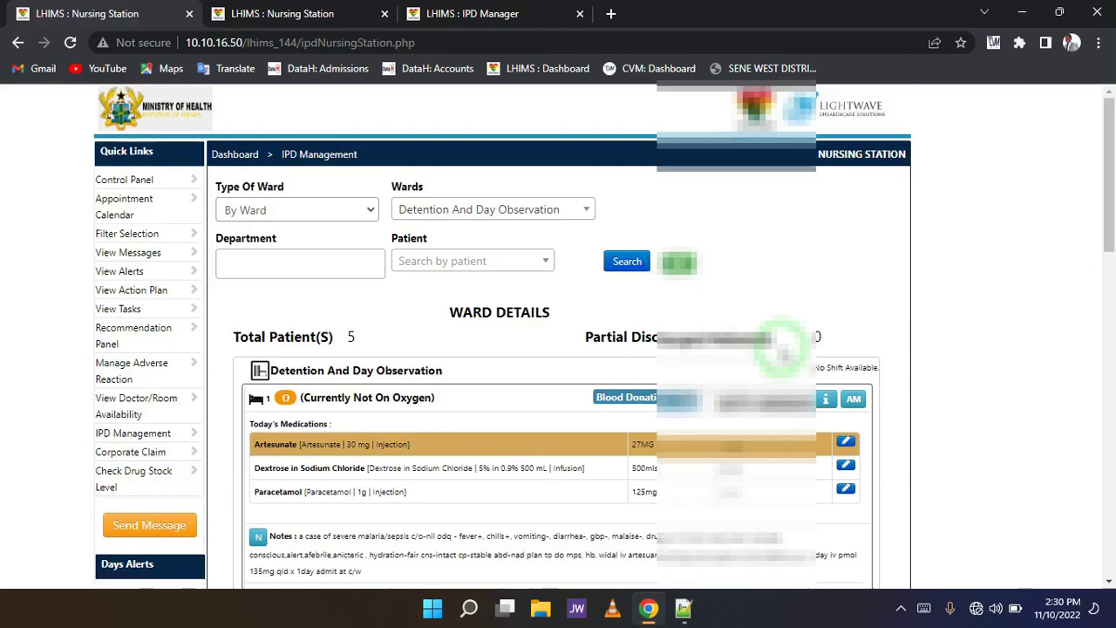
Step: Scroll through the Detention And Day Observation patient list, then return to the Dashboard
scroll(783, 345, down, 15)
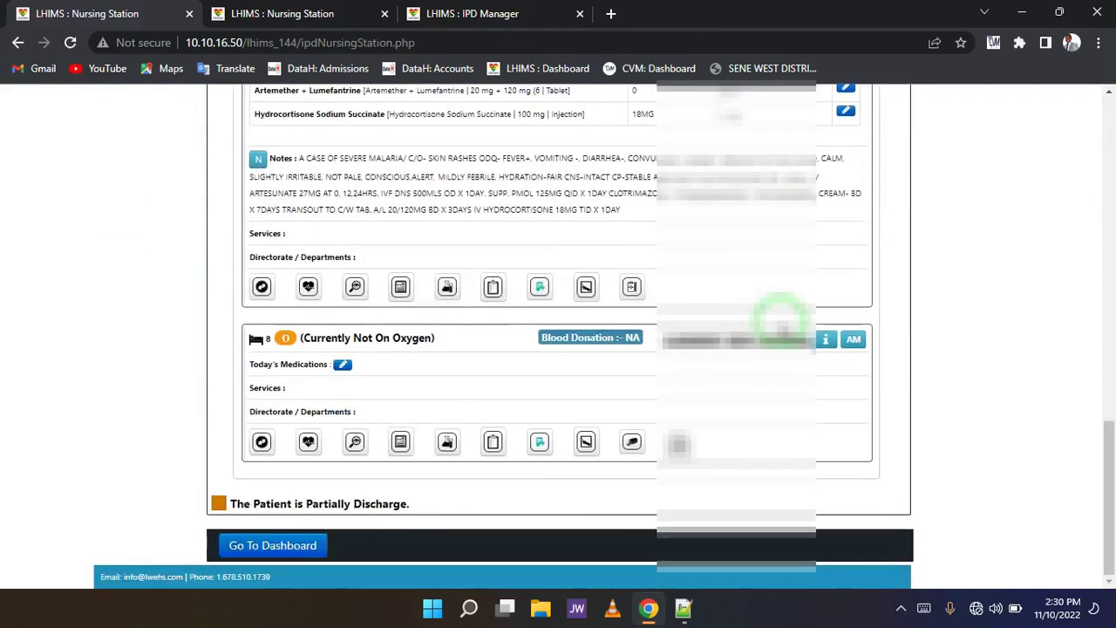
scroll(782, 314, up, 15)
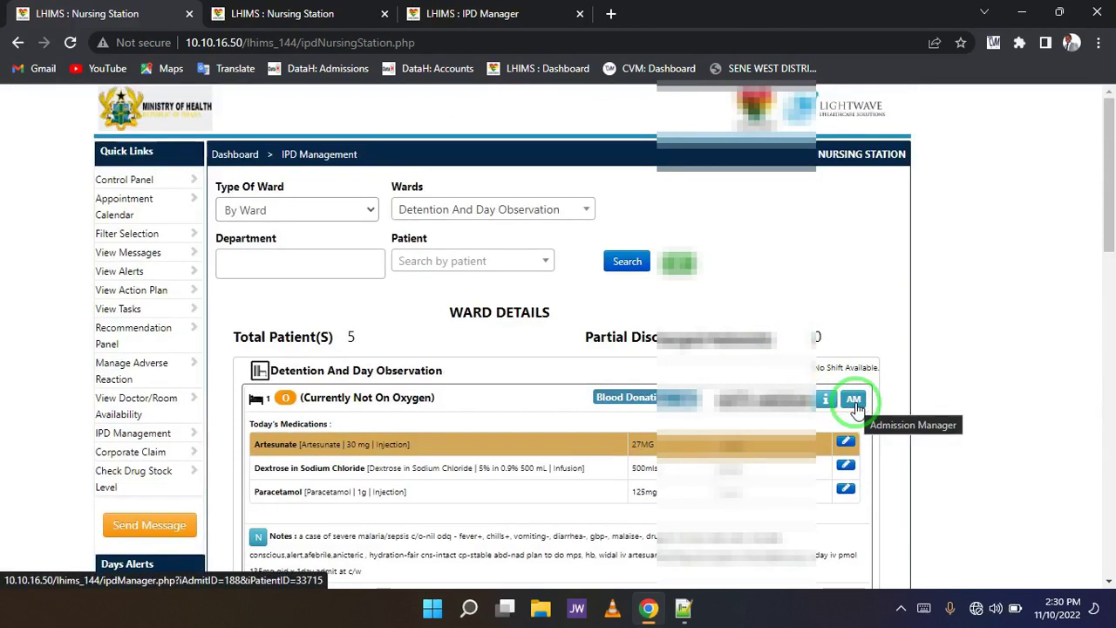
click(479, 114)
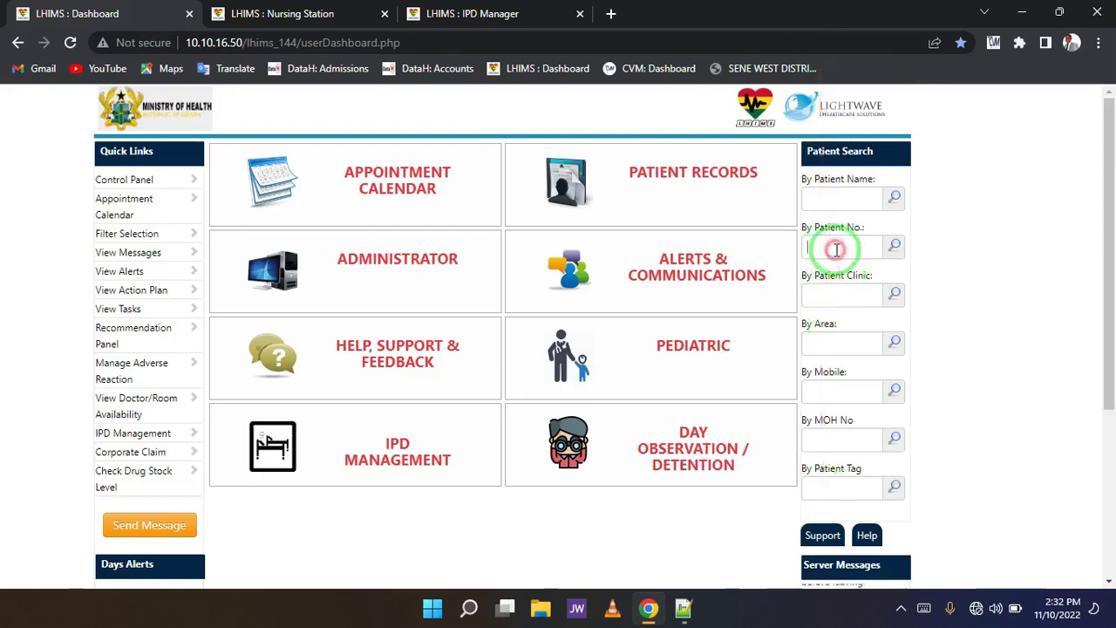
Step: Search for the patient by patient number using the By Patient No. field
click(836, 250)
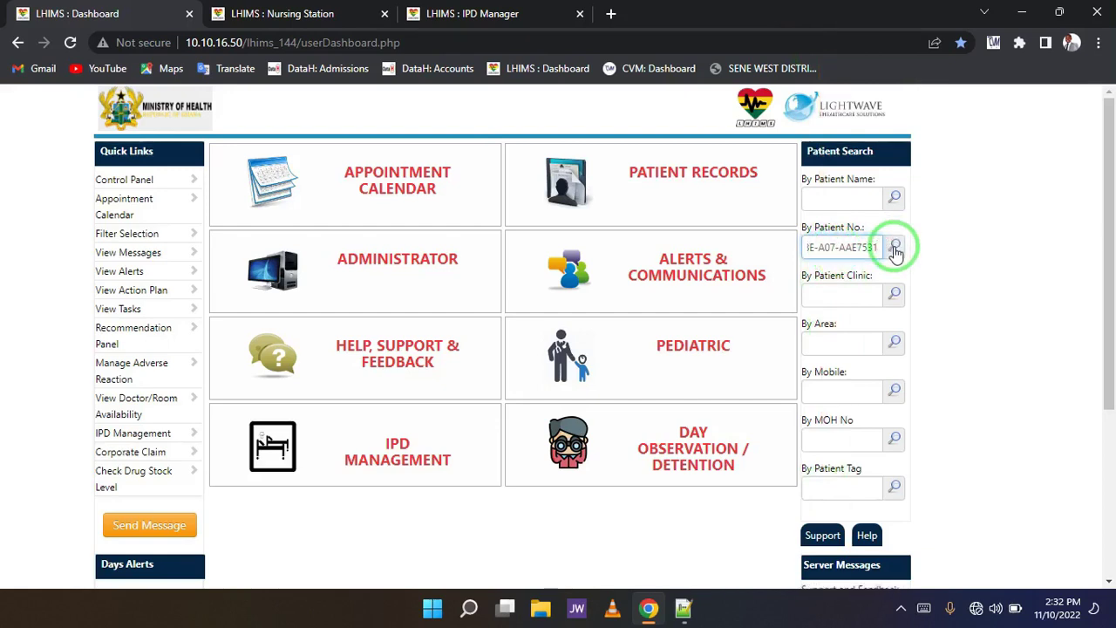
click(895, 249)
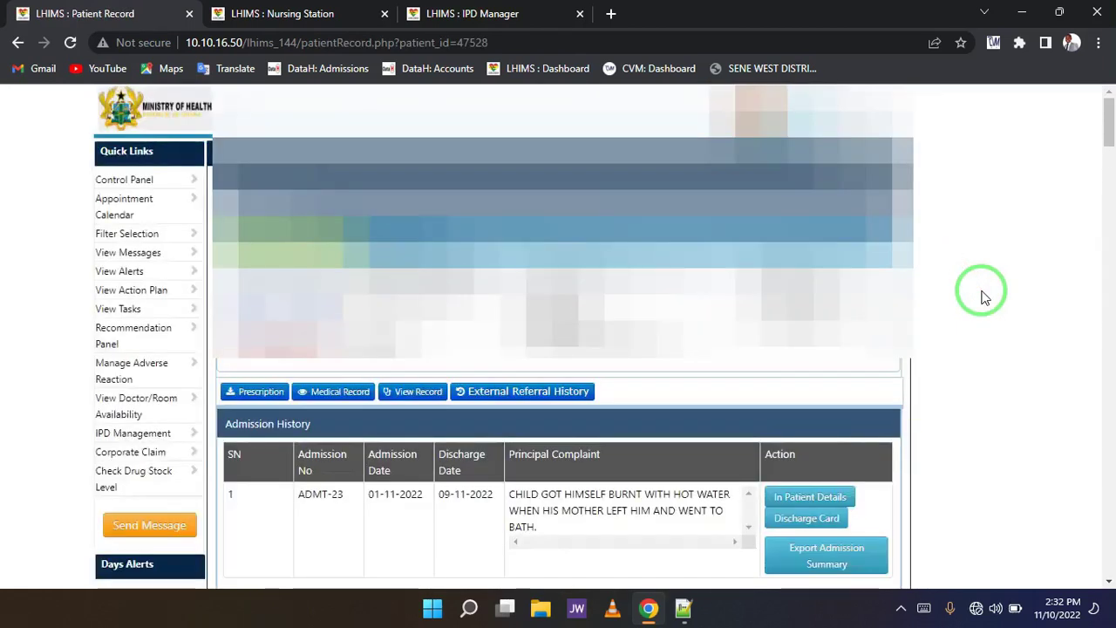
Step: Expand the malaria report's Lab Result and Service Parameters to show RDT FOR Malaria as Negative
scroll(982, 297, down, 3)
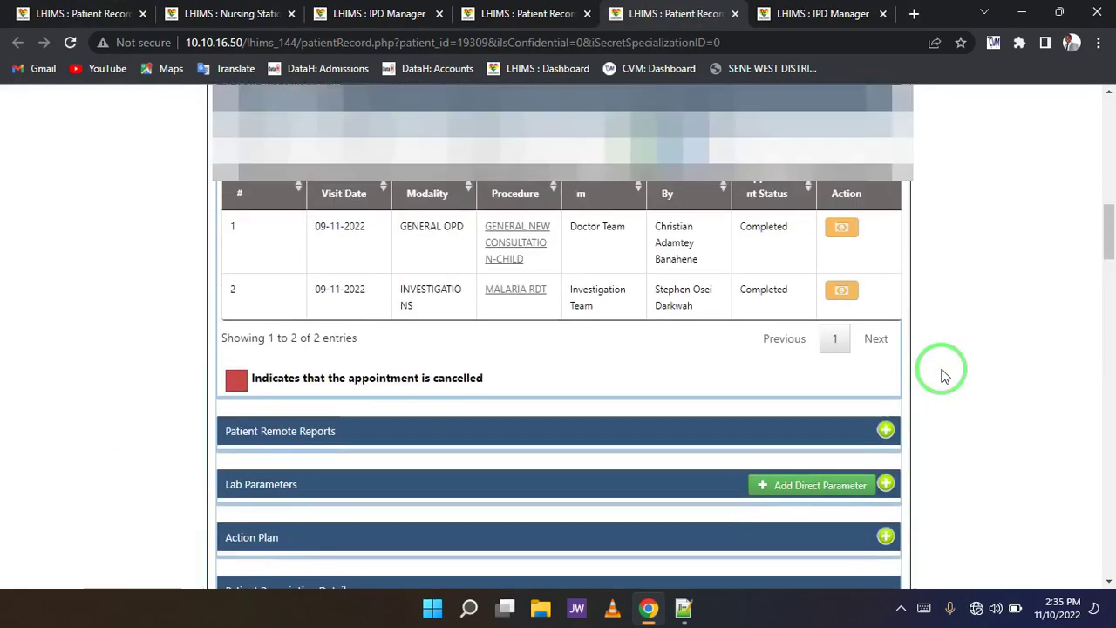
scroll(943, 375, up, 1)
scroll(943, 375, down, 1)
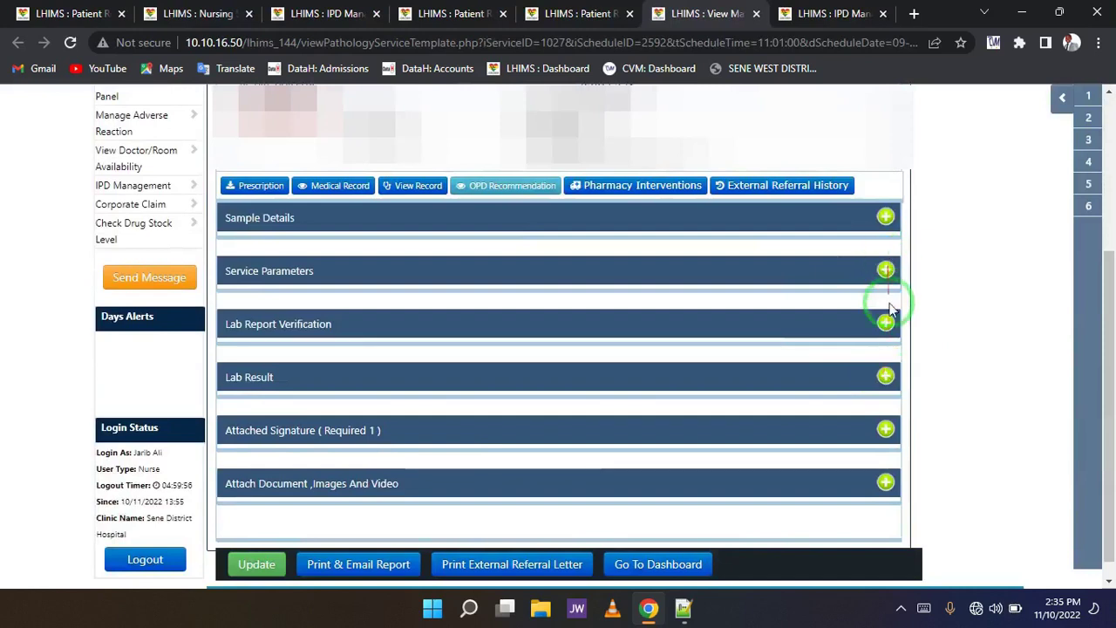
click(886, 322)
click(885, 376)
click(886, 376)
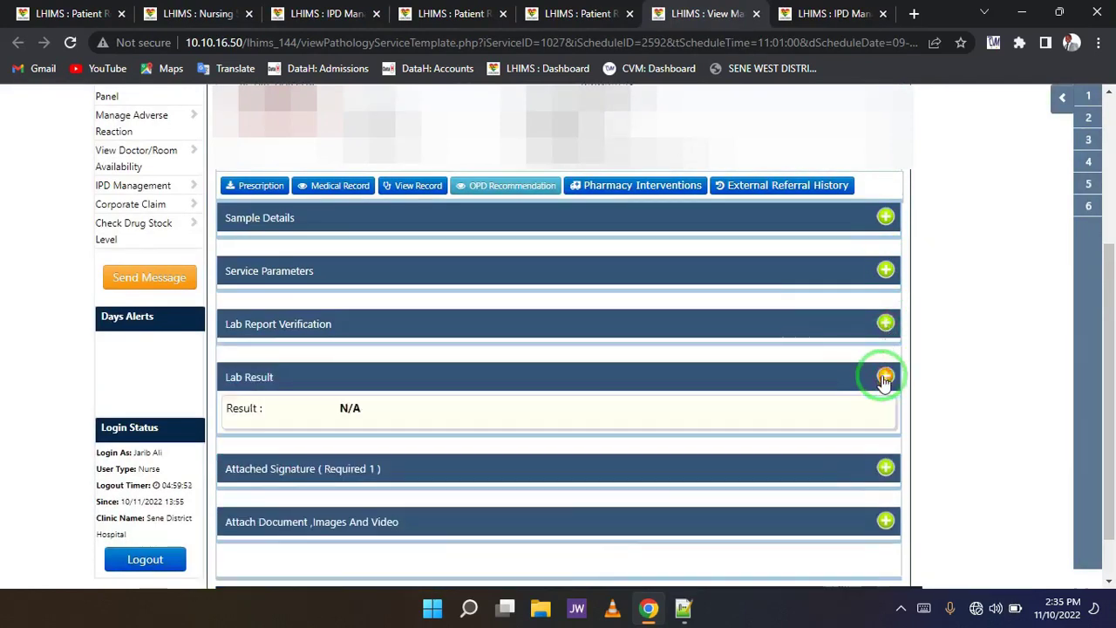
scroll(884, 374, down, 1)
click(886, 211)
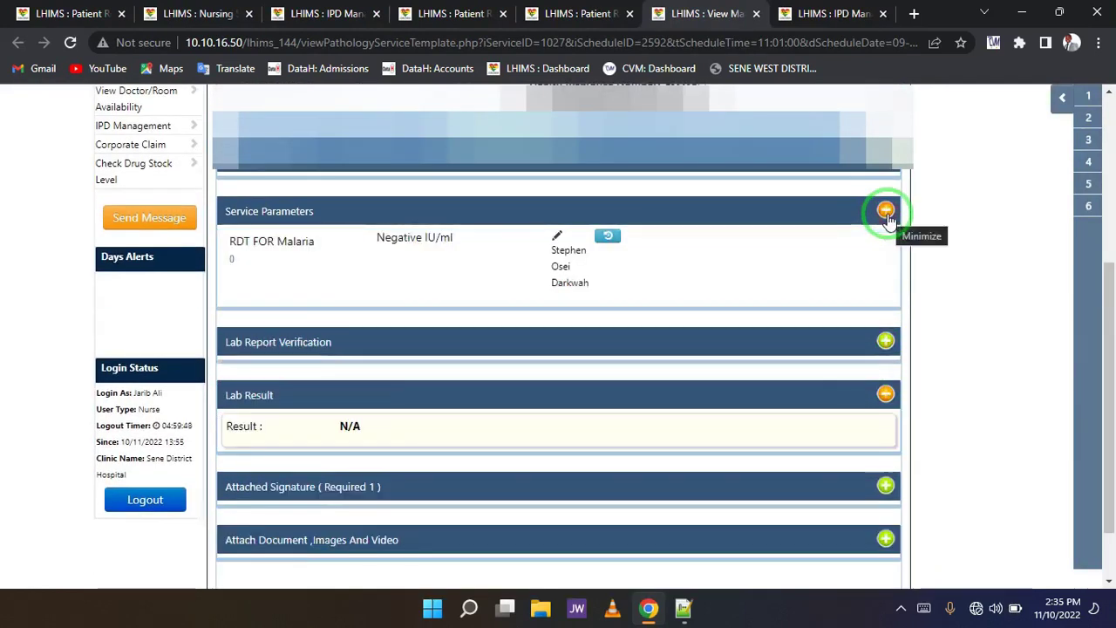
mouse_move(375, 244)
mouse_down()
mouse_move(471, 220)
mouse_move(443, 249)
mouse_up()
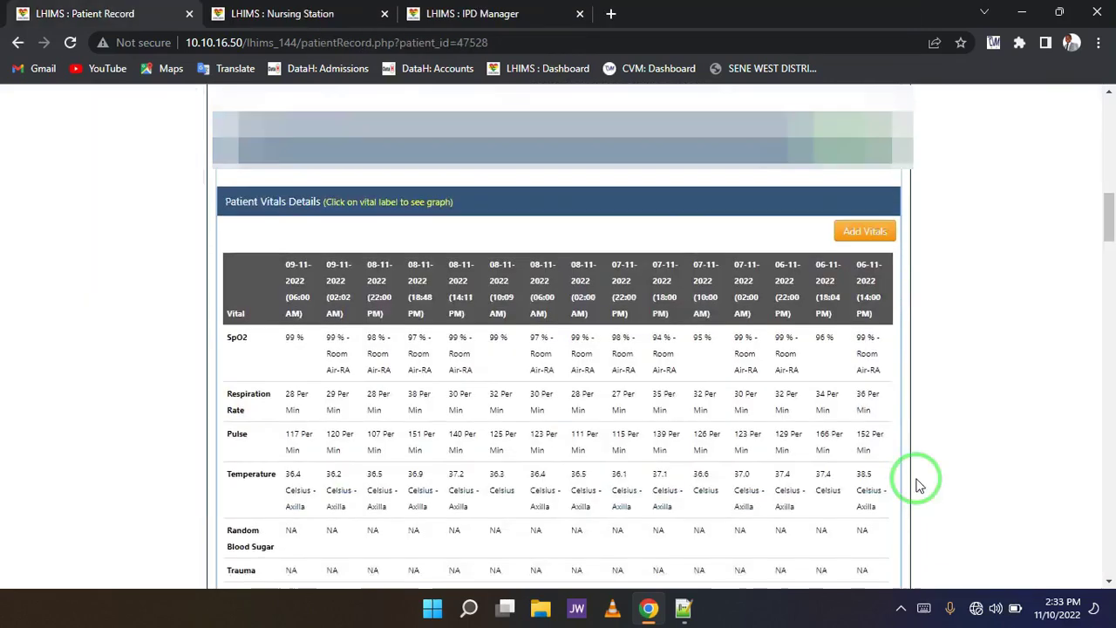
Step: Scroll down the Patient Record past the vitals readings to the Diagnosis Details section
scroll(916, 481, down, 3)
drag(654, 210, 810, 324)
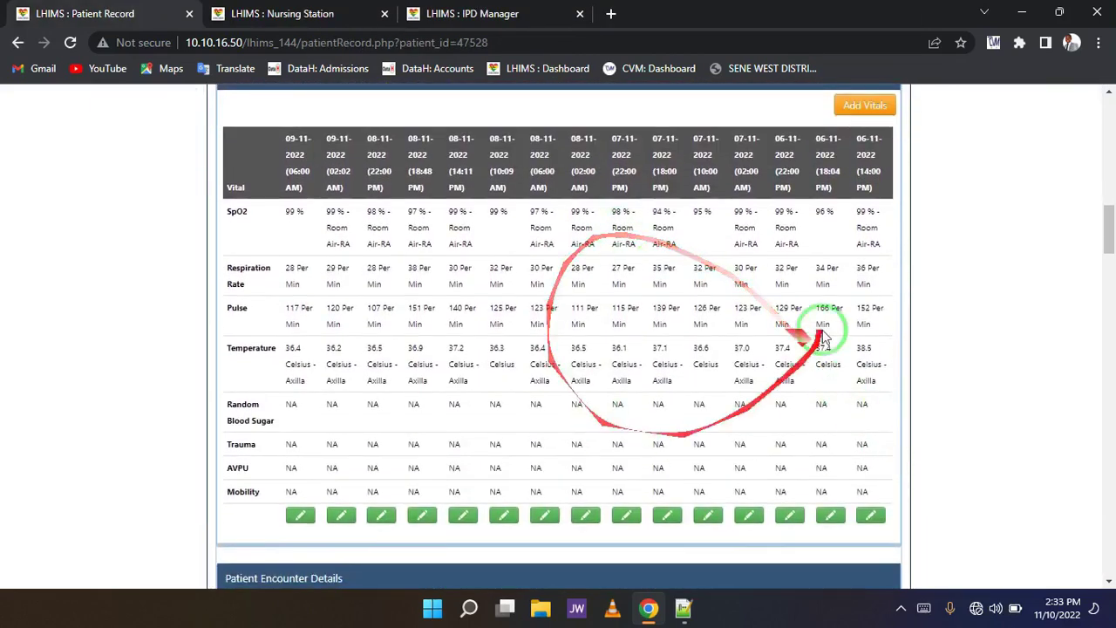
mouse_move(723, 311)
mouse_down()
mouse_move(889, 454)
mouse_move(653, 163)
mouse_move(349, 137)
mouse_move(396, 144)
mouse_move(553, 279)
mouse_move(593, 344)
mouse_move(1049, 327)
mouse_move(854, 210)
mouse_move(381, 219)
mouse_move(305, 205)
mouse_move(302, 241)
mouse_move(419, 276)
mouse_move(188, 266)
mouse_move(531, 305)
mouse_up()
scroll(890, 453, down, 5)
scroll(885, 463, down, 1)
scroll(1047, 324, down, 3)
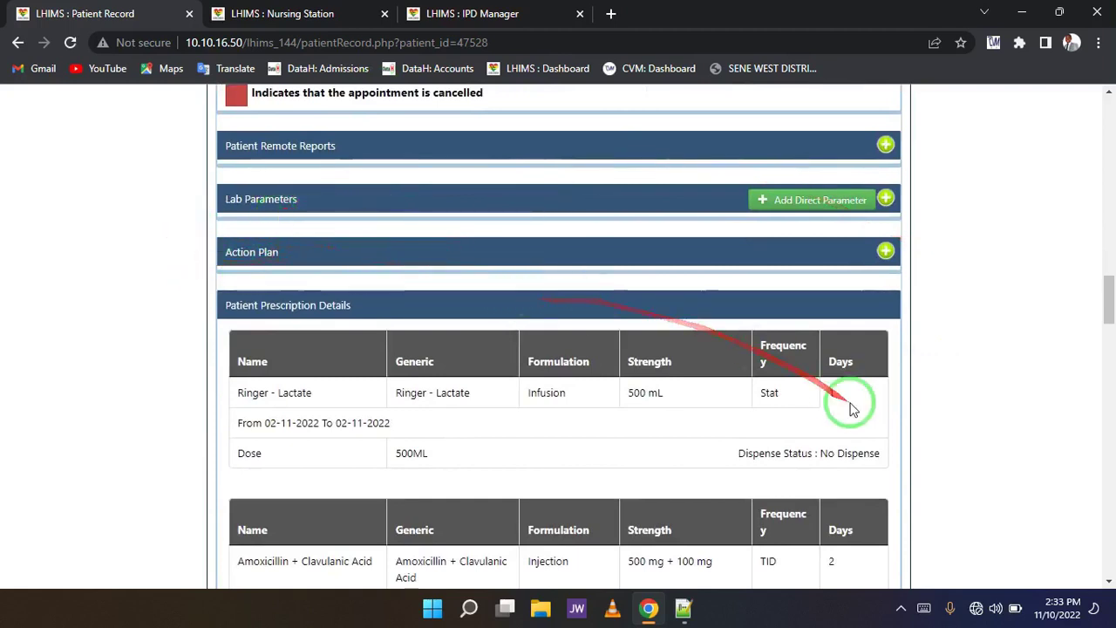
scroll(849, 407, down, 1)
scroll(767, 393, down, 8)
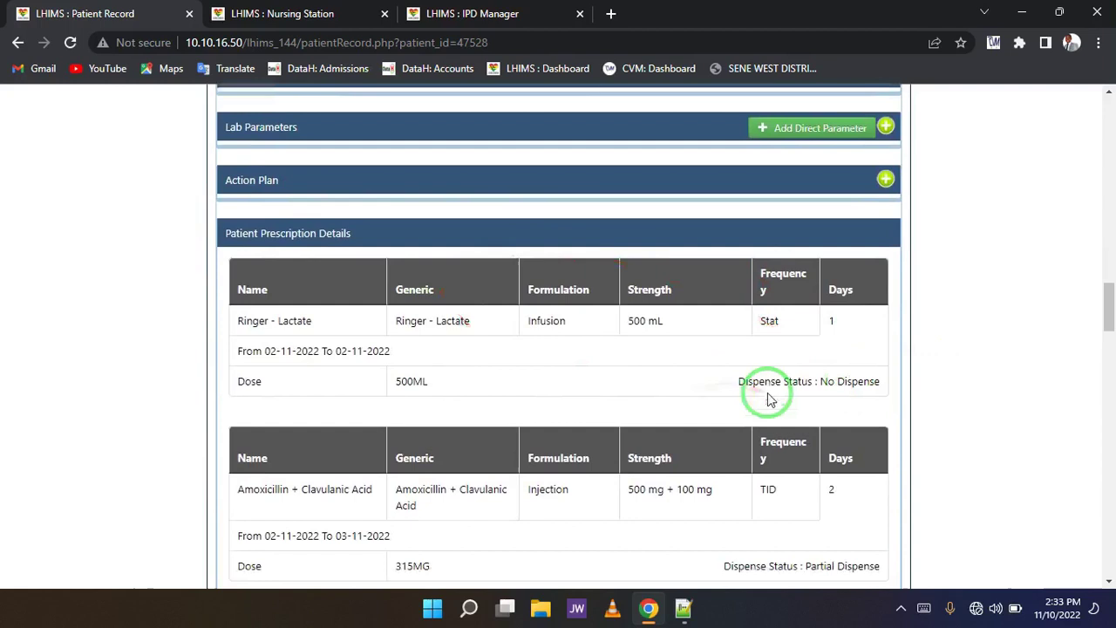
scroll(767, 392, down, 3)
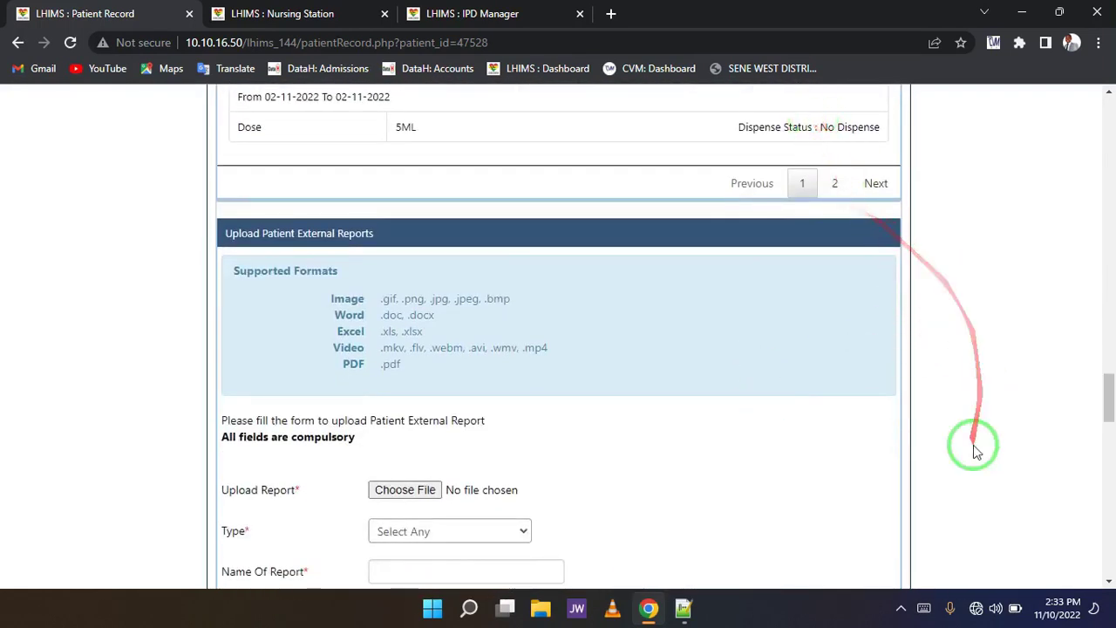
scroll(975, 449, down, 8)
scroll(975, 449, down, 1)
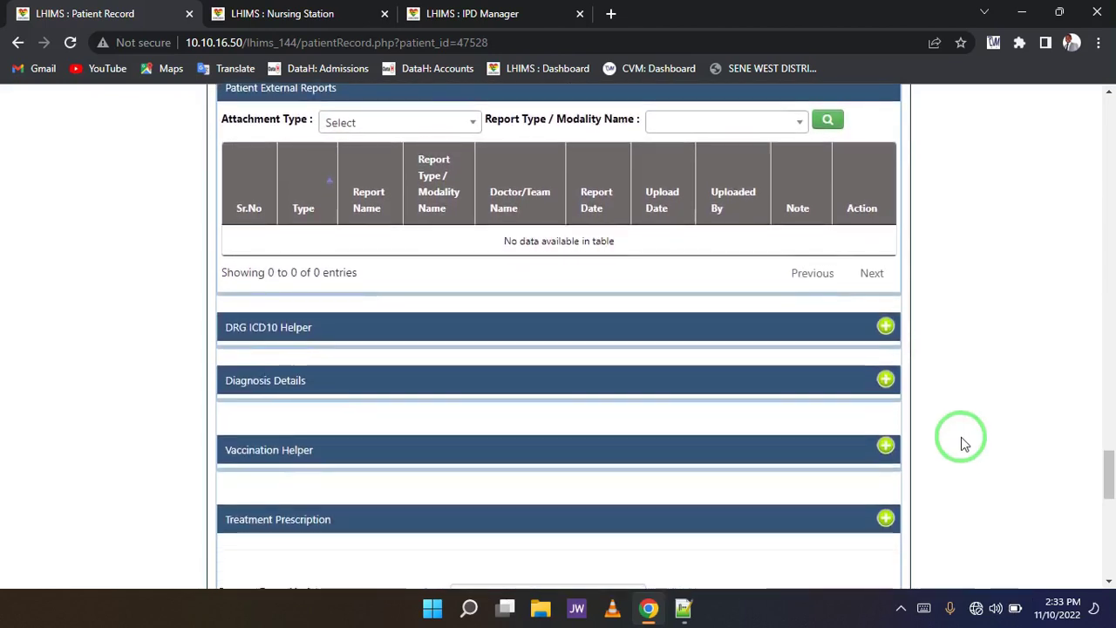
Step: Expand Diagnosis Details to reveal the patient's burns diagnosis
click(887, 381)
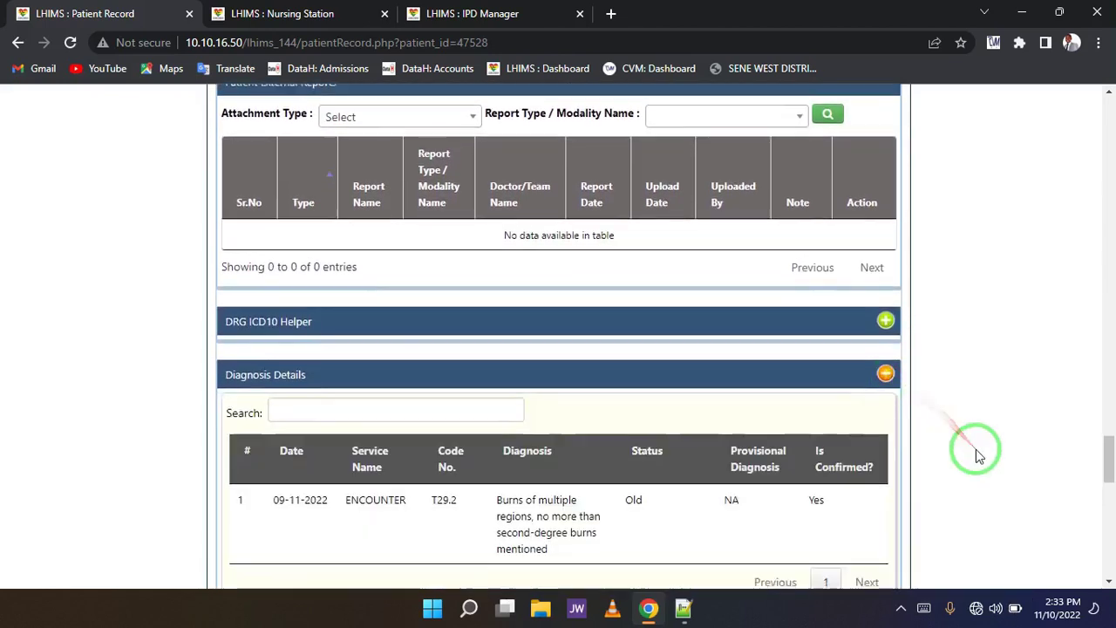
scroll(975, 451, down, 2)
scroll(898, 414, down, 2)
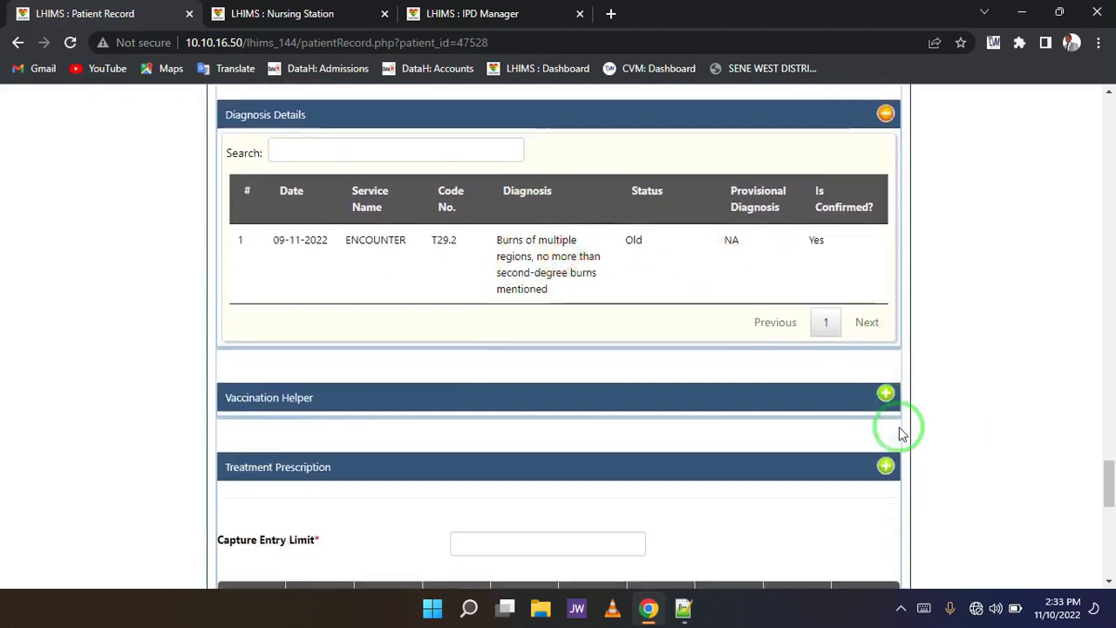
scroll(901, 433, down, 6)
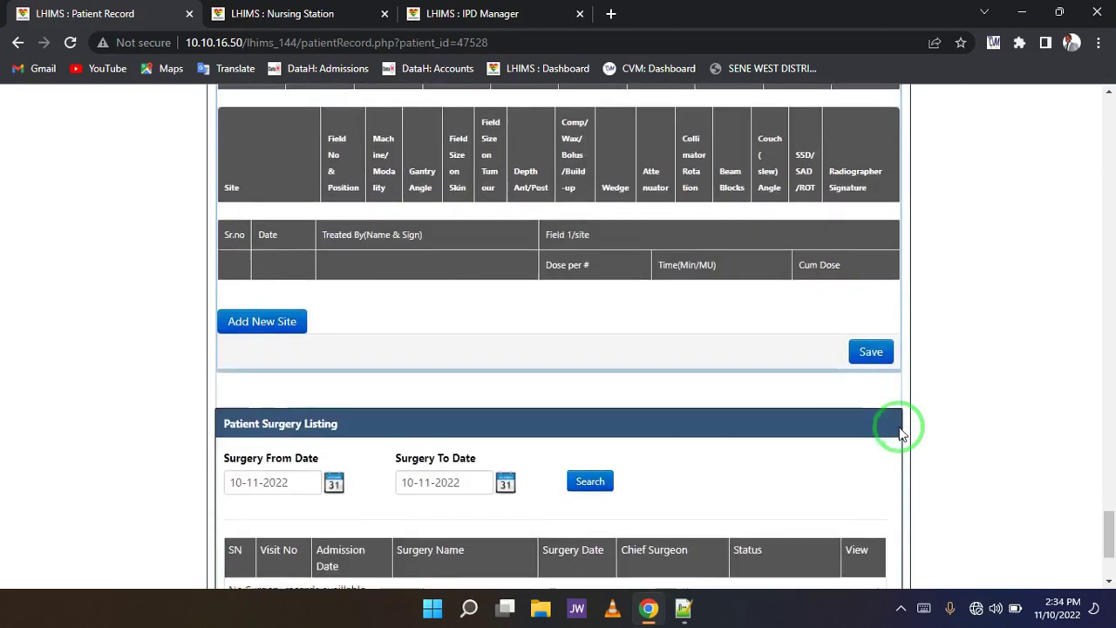
scroll(901, 433, up, 10)
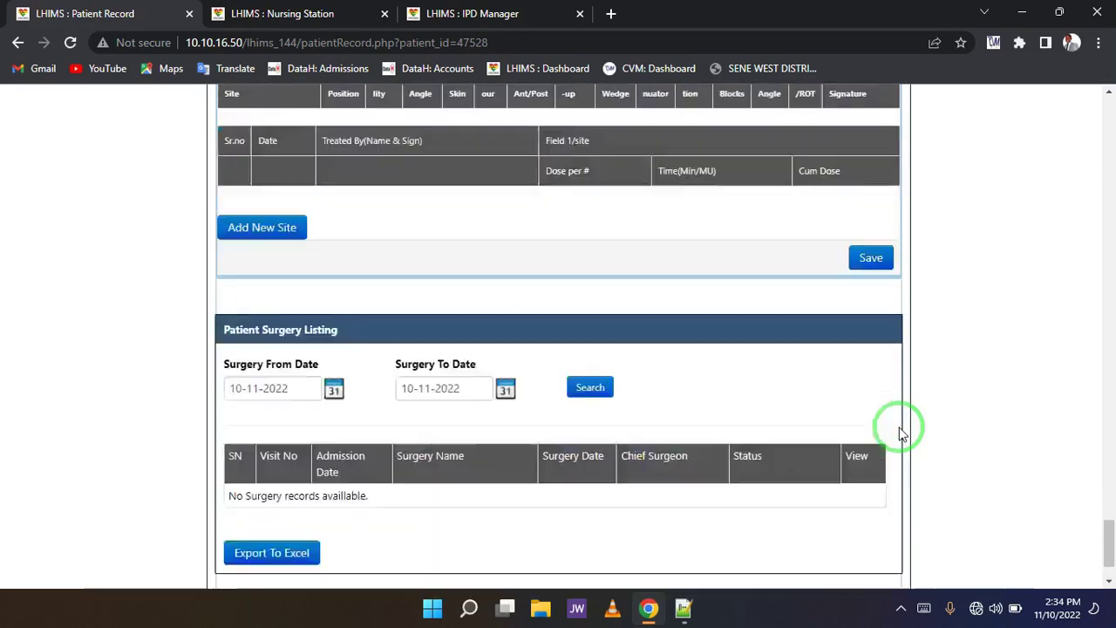
scroll(901, 434, up, 5)
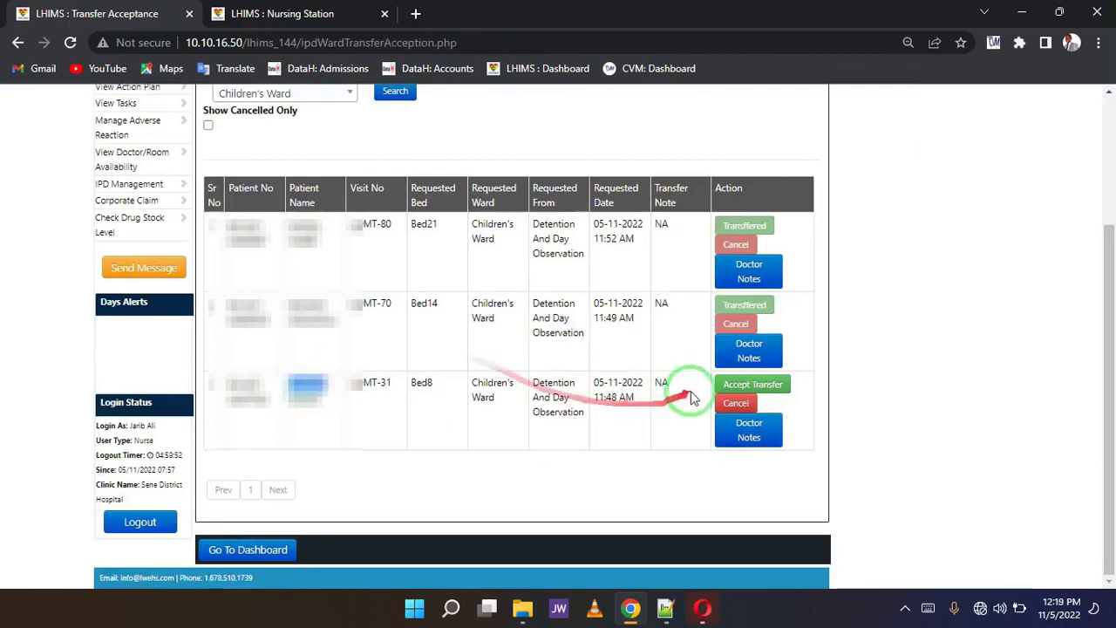
click(746, 386)
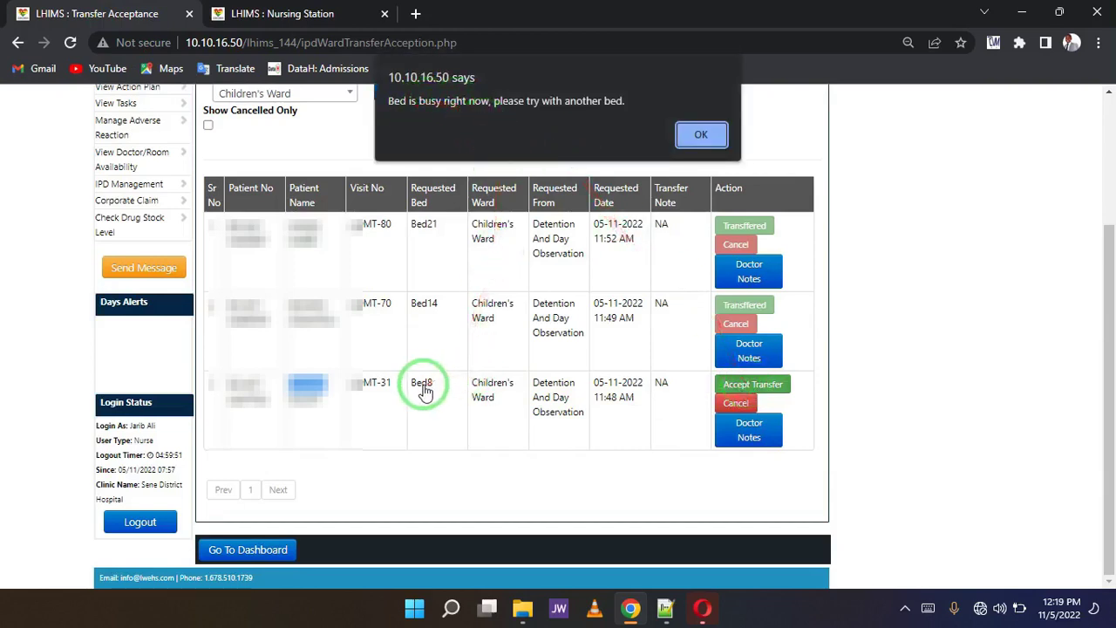
click(691, 137)
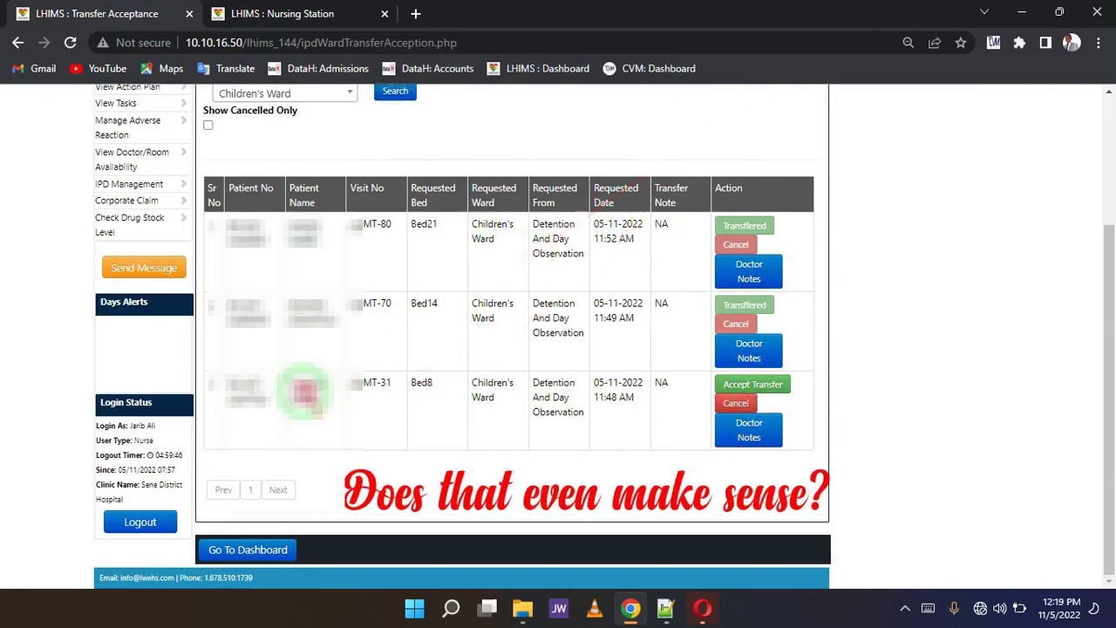
click(479, 400)
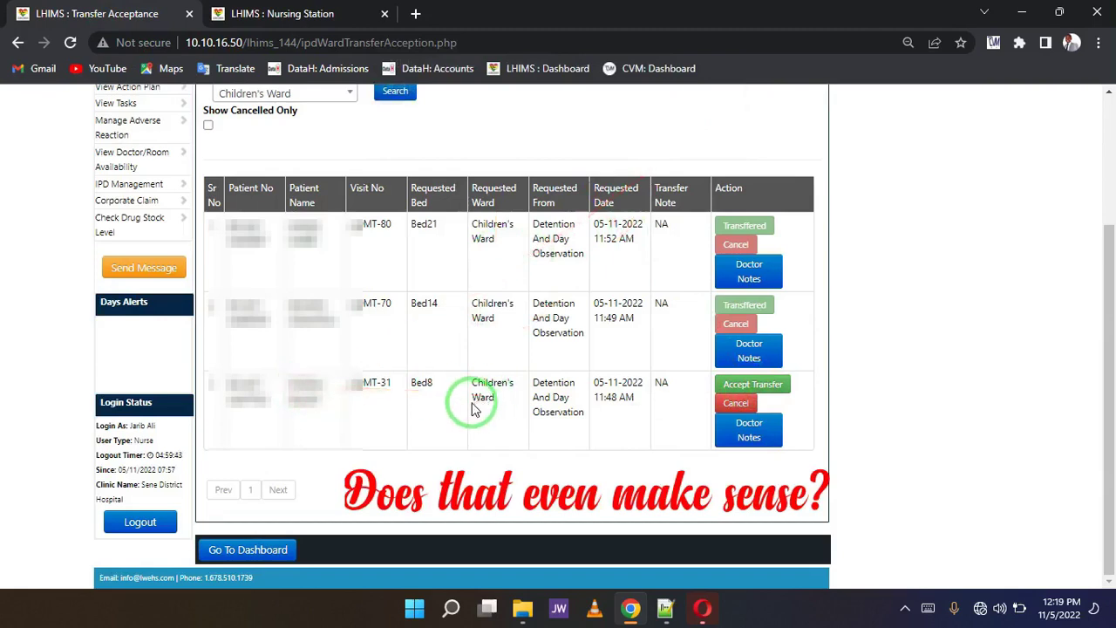